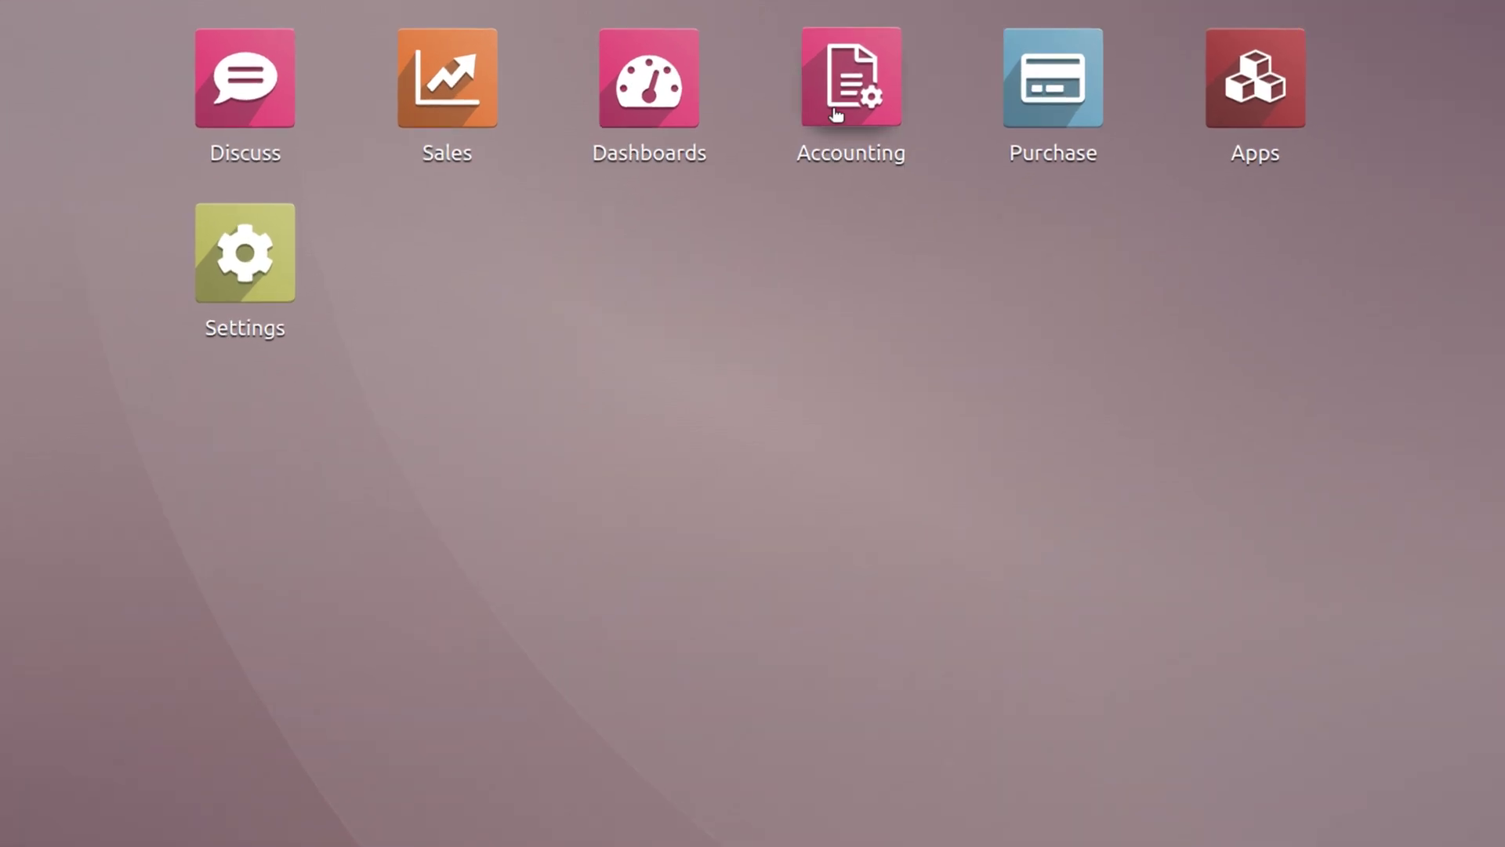
- Open the Automatic Transfers list from the Accounting app's Accounting menu
click(837, 114)
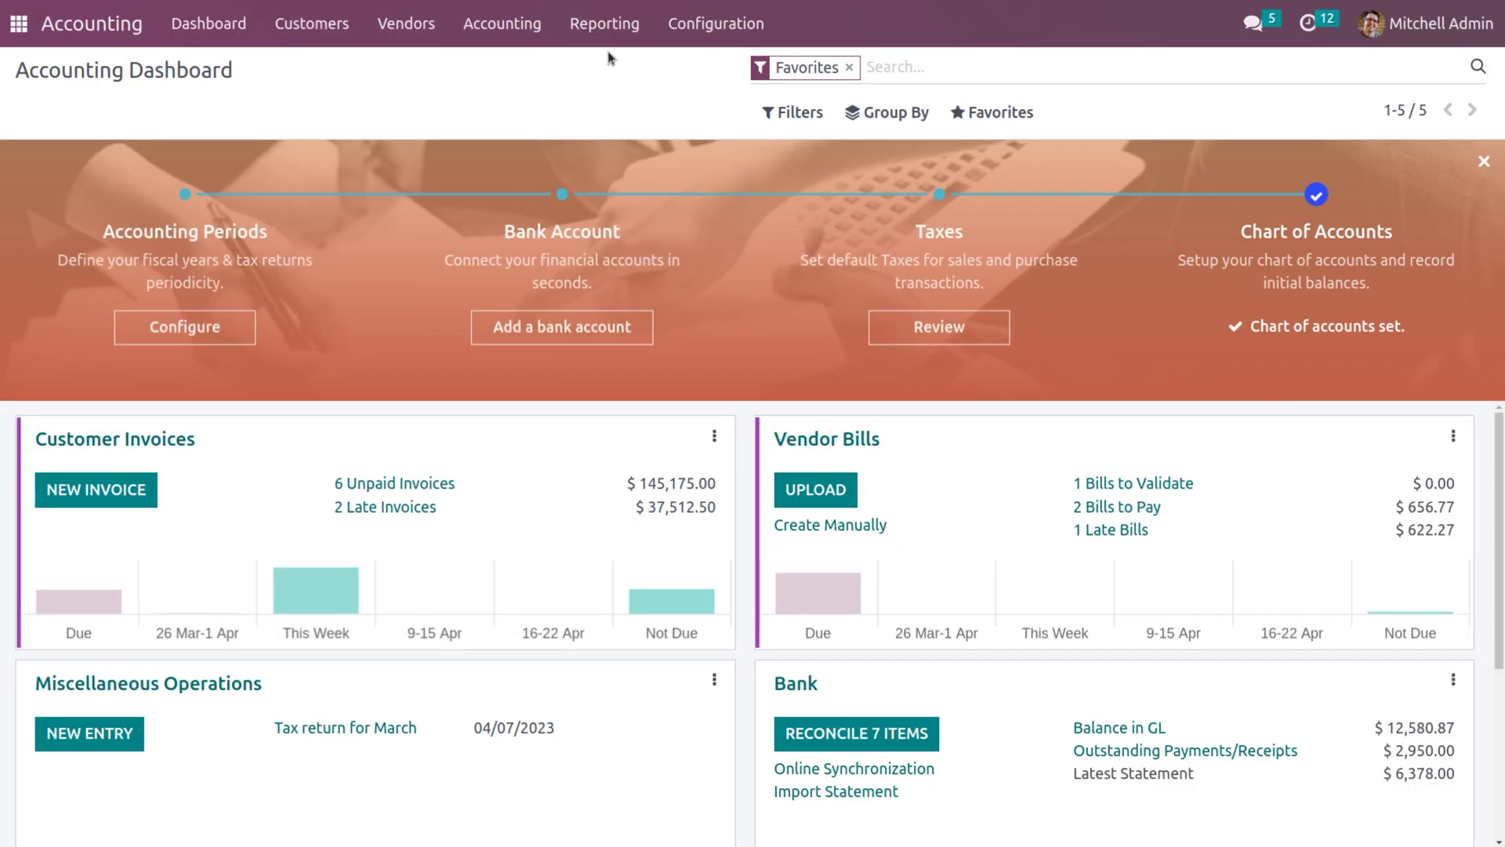
click(522, 23)
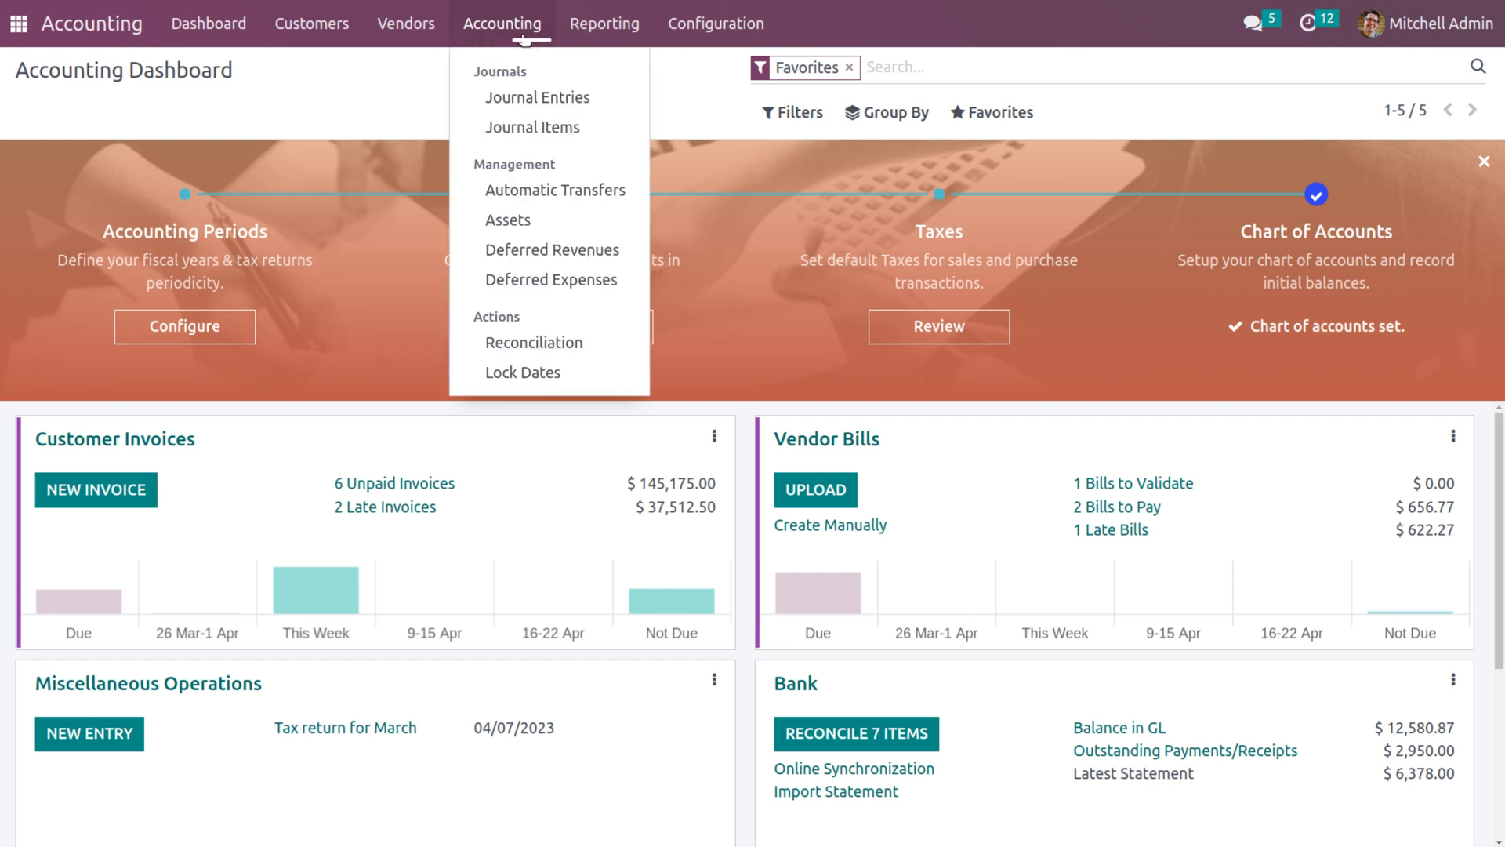
click(561, 200)
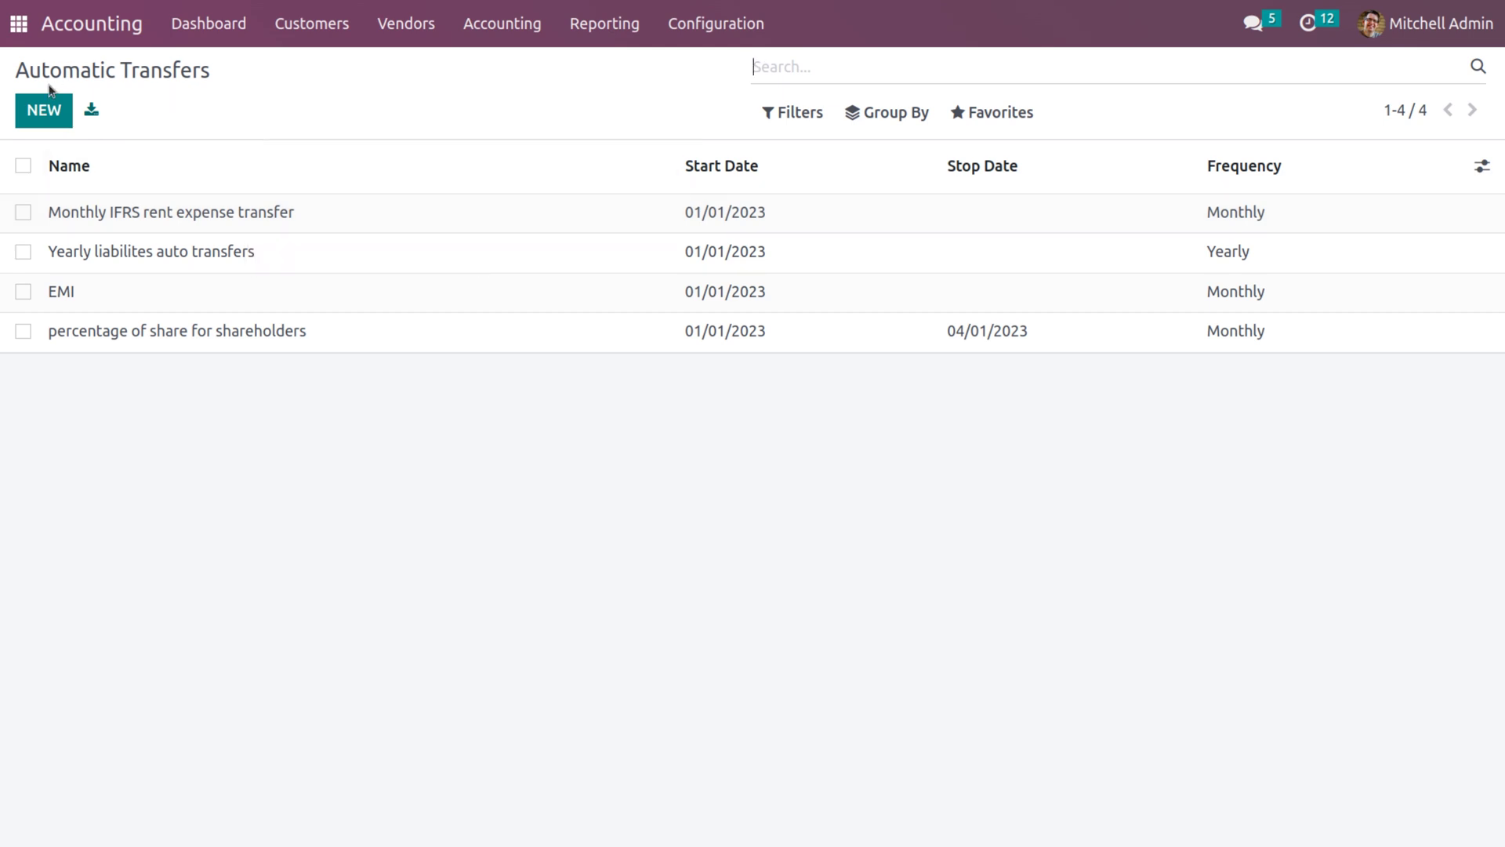
- Start a new automatic transfer and review the journals, keeping Miscellaneous Operations
click(36, 112)
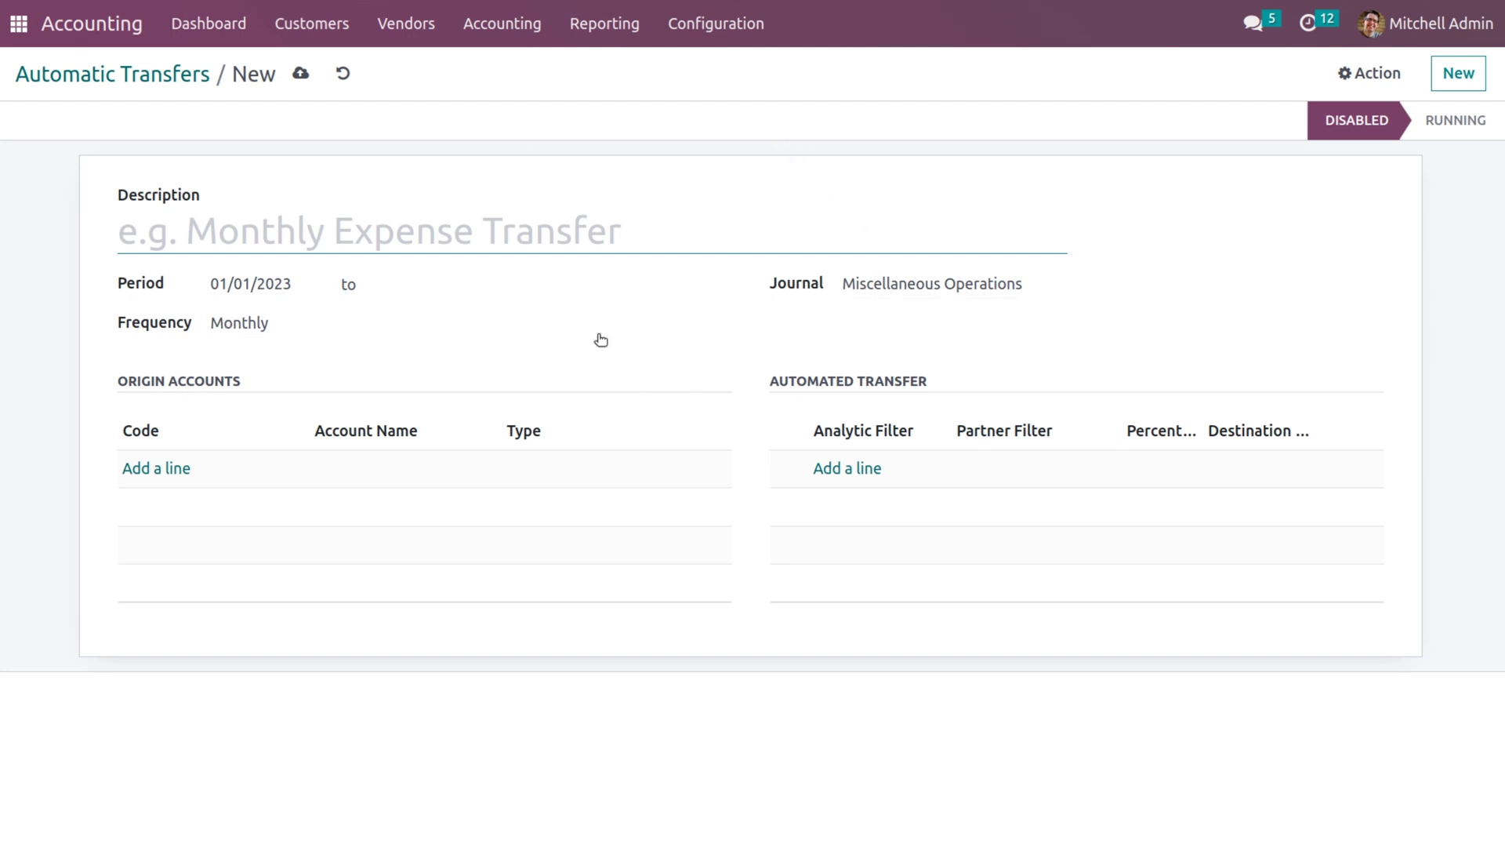
click(890, 292)
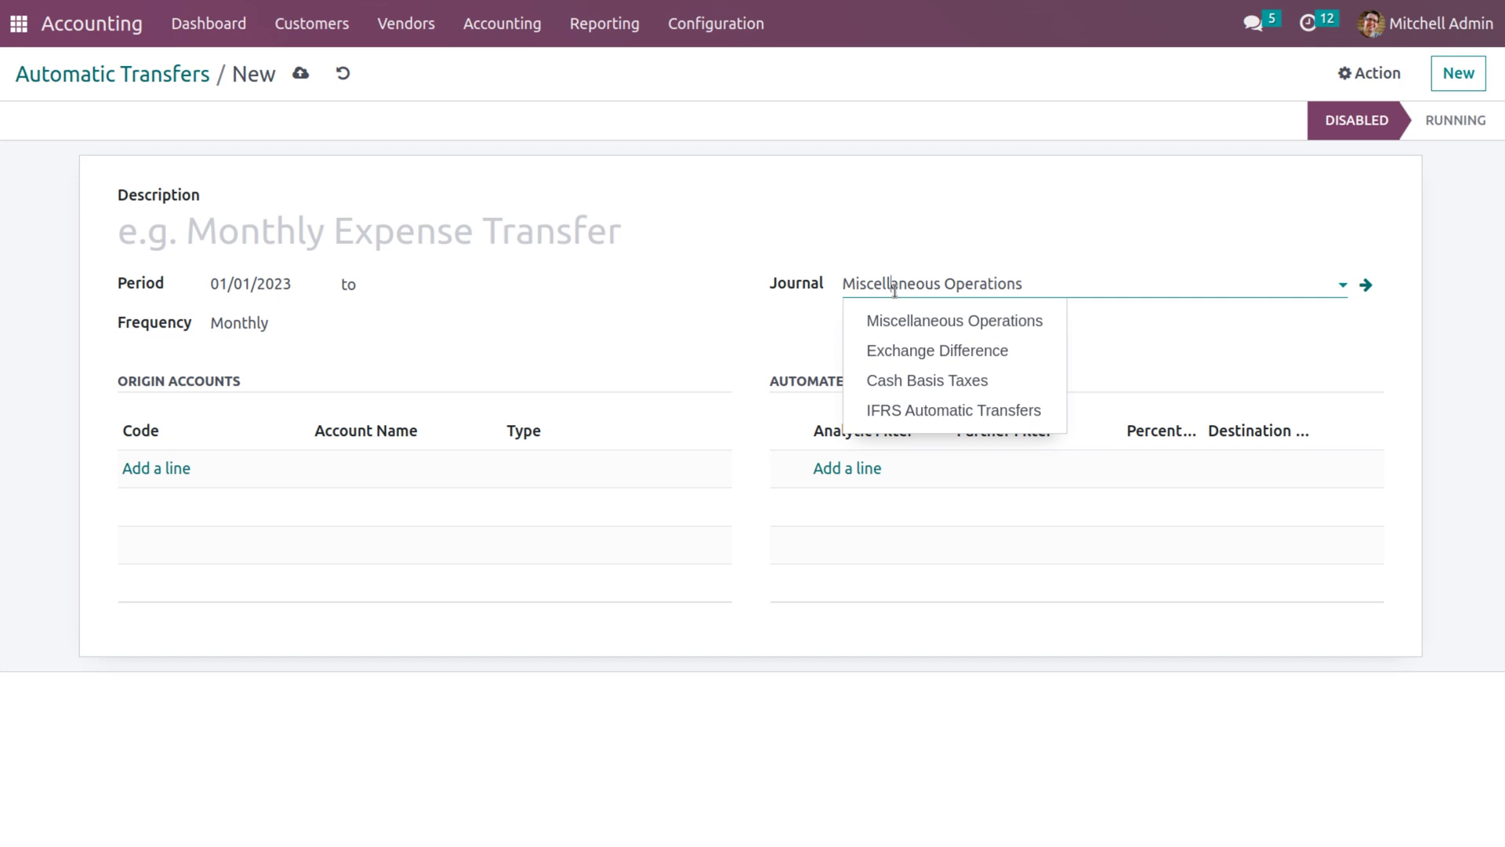
click(590, 371)
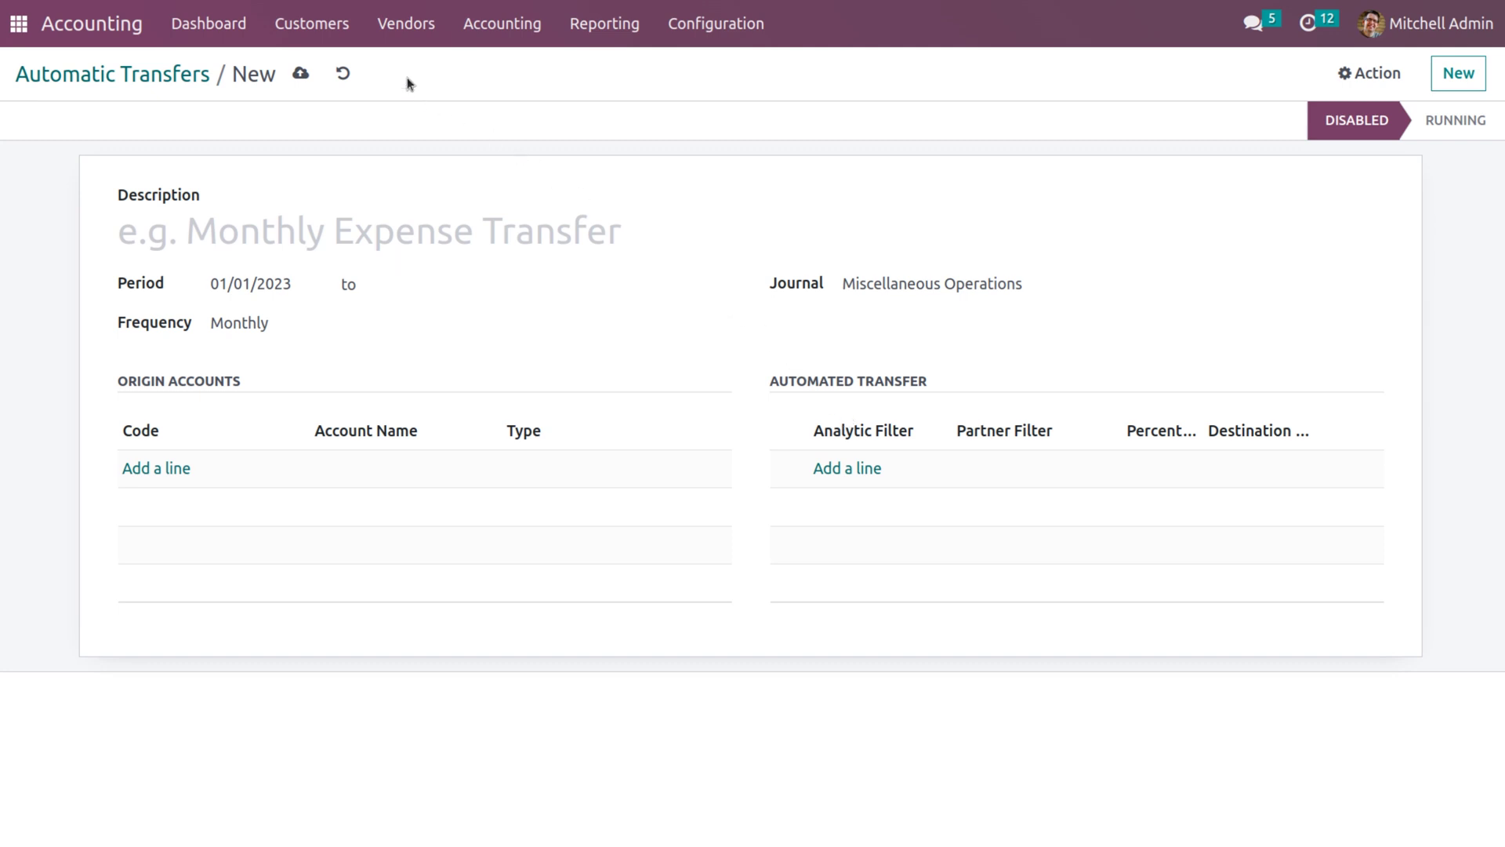
click(716, 26)
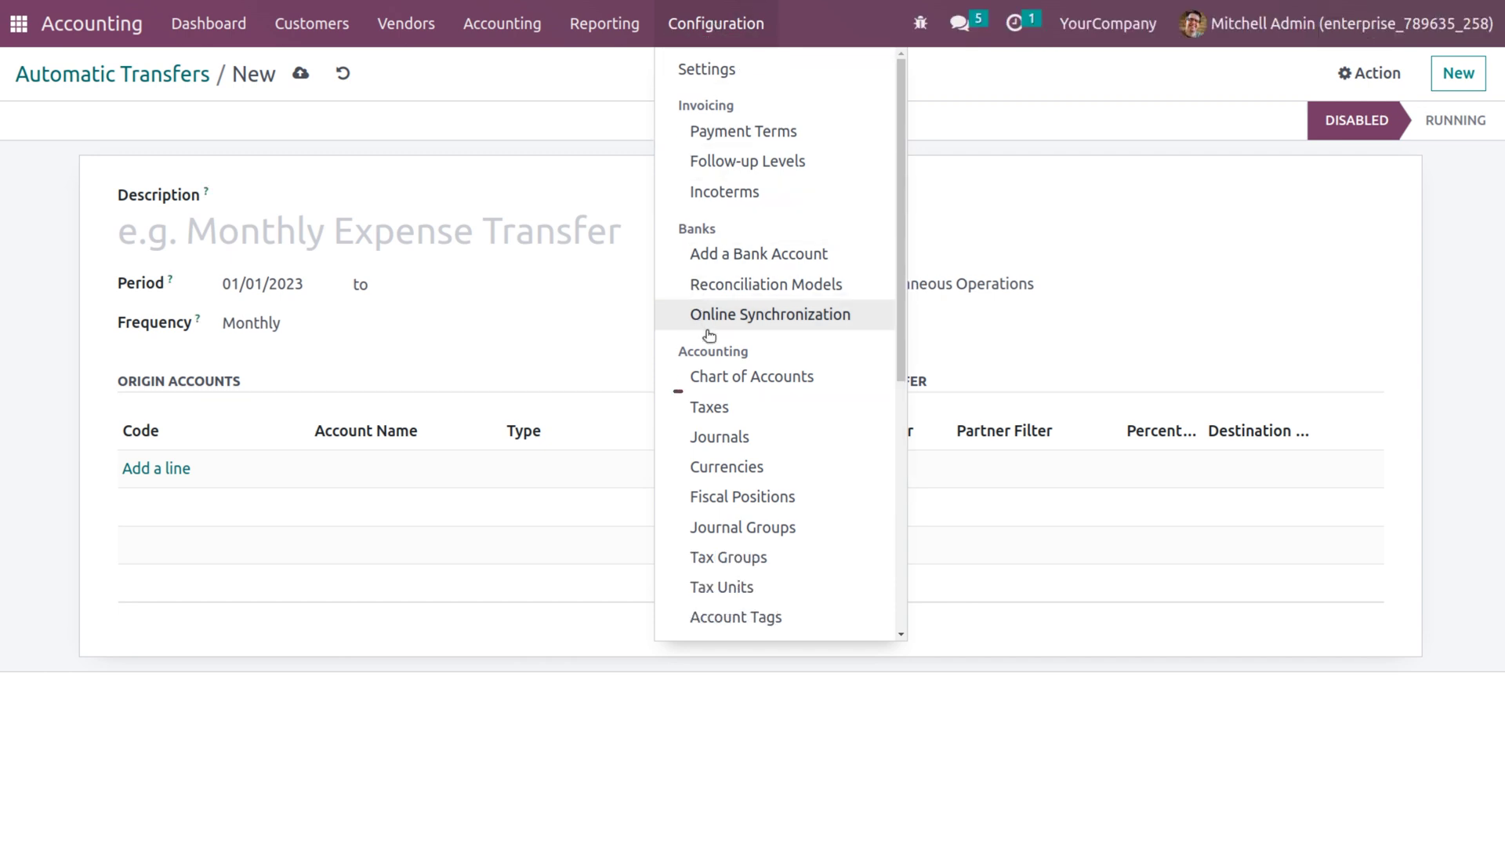
- Look up the Bank account in the Chart of Accounts, noting its 18,557.50 balance
click(721, 388)
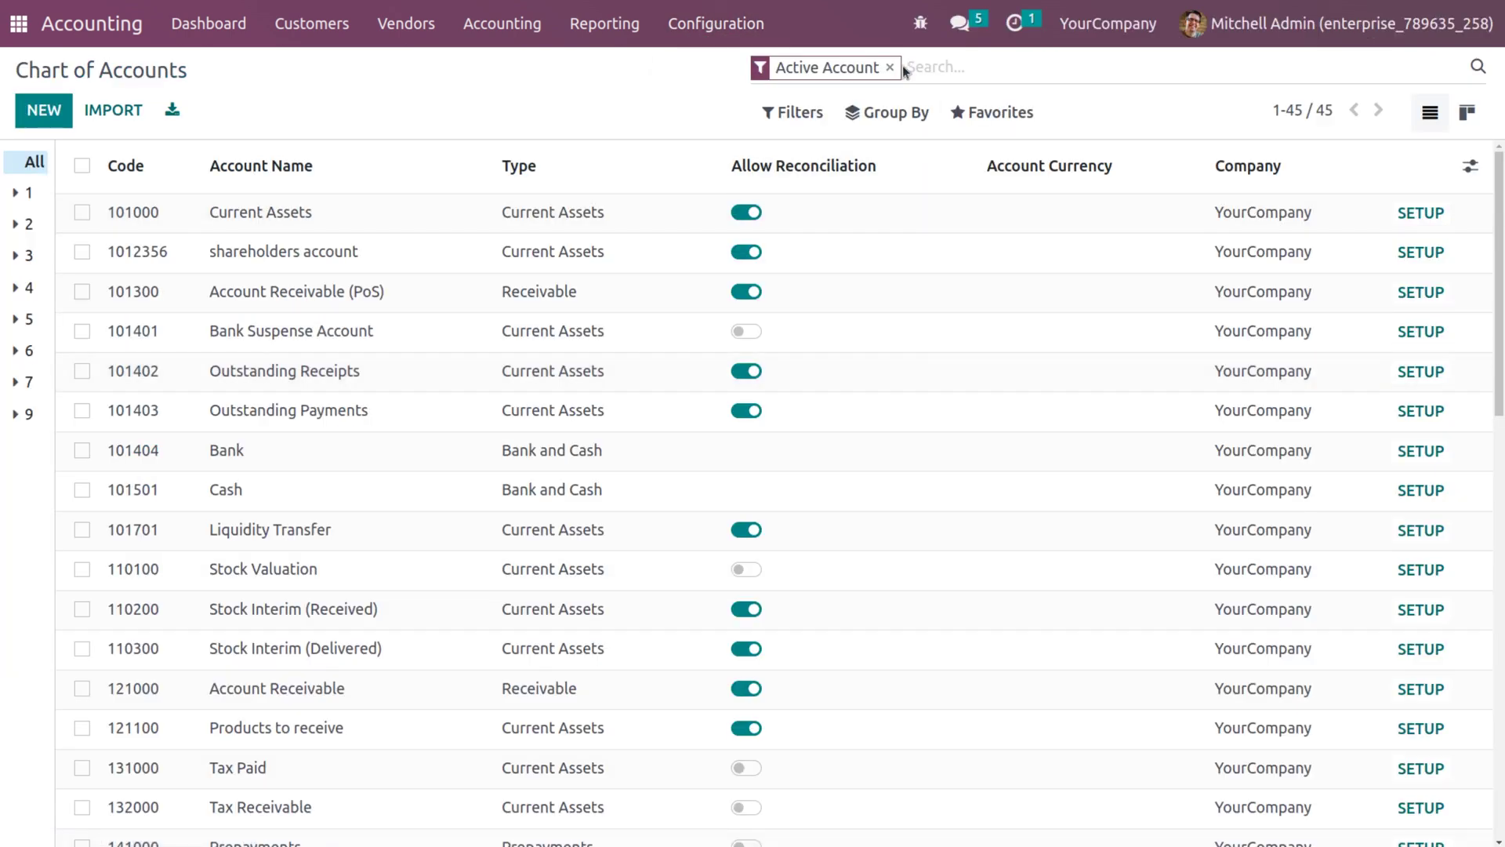
click(884, 68)
text(bank)
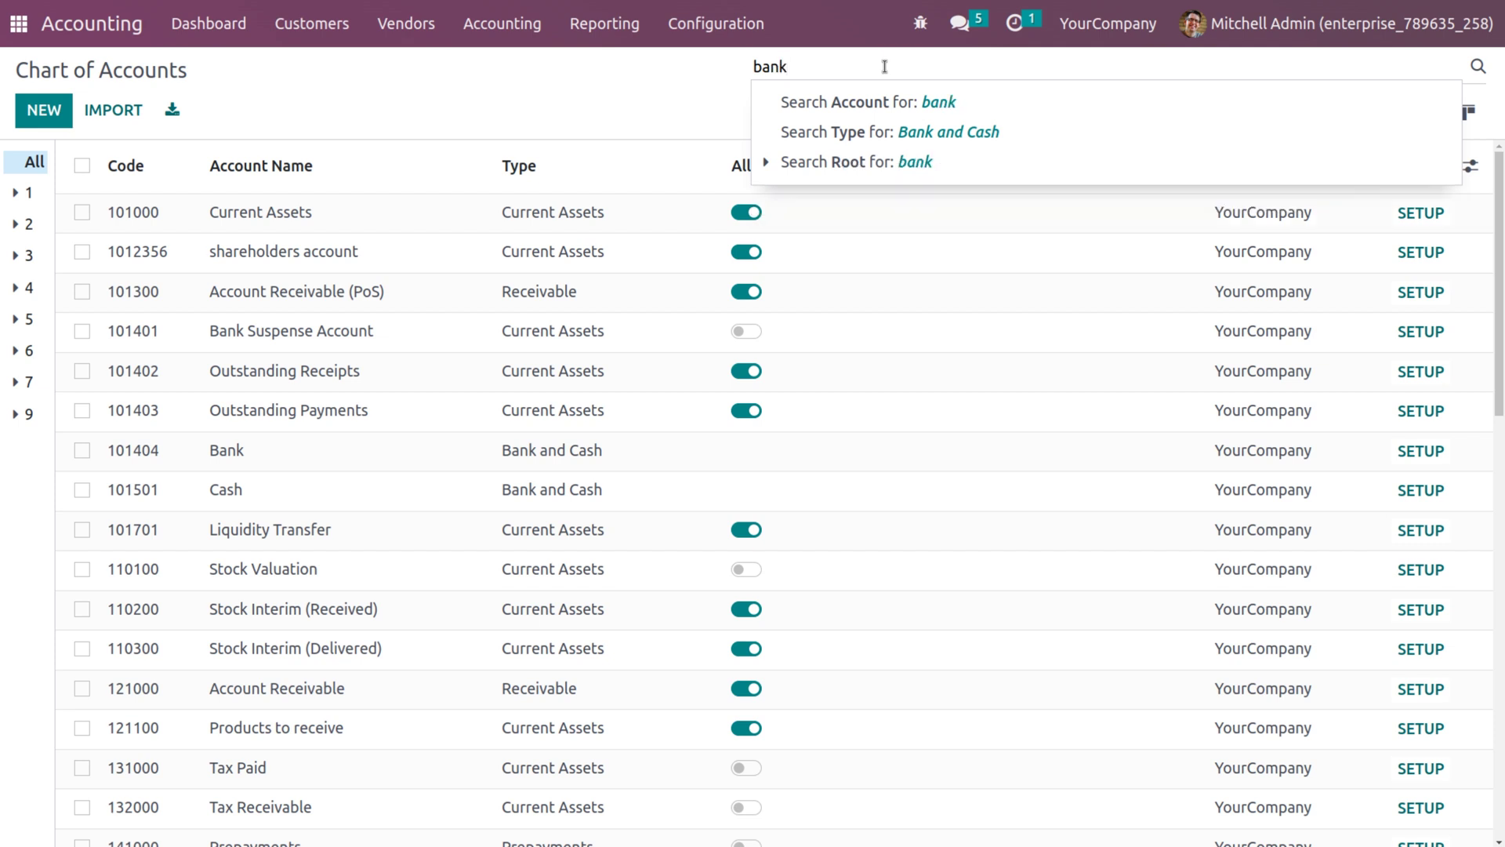
key(Return)
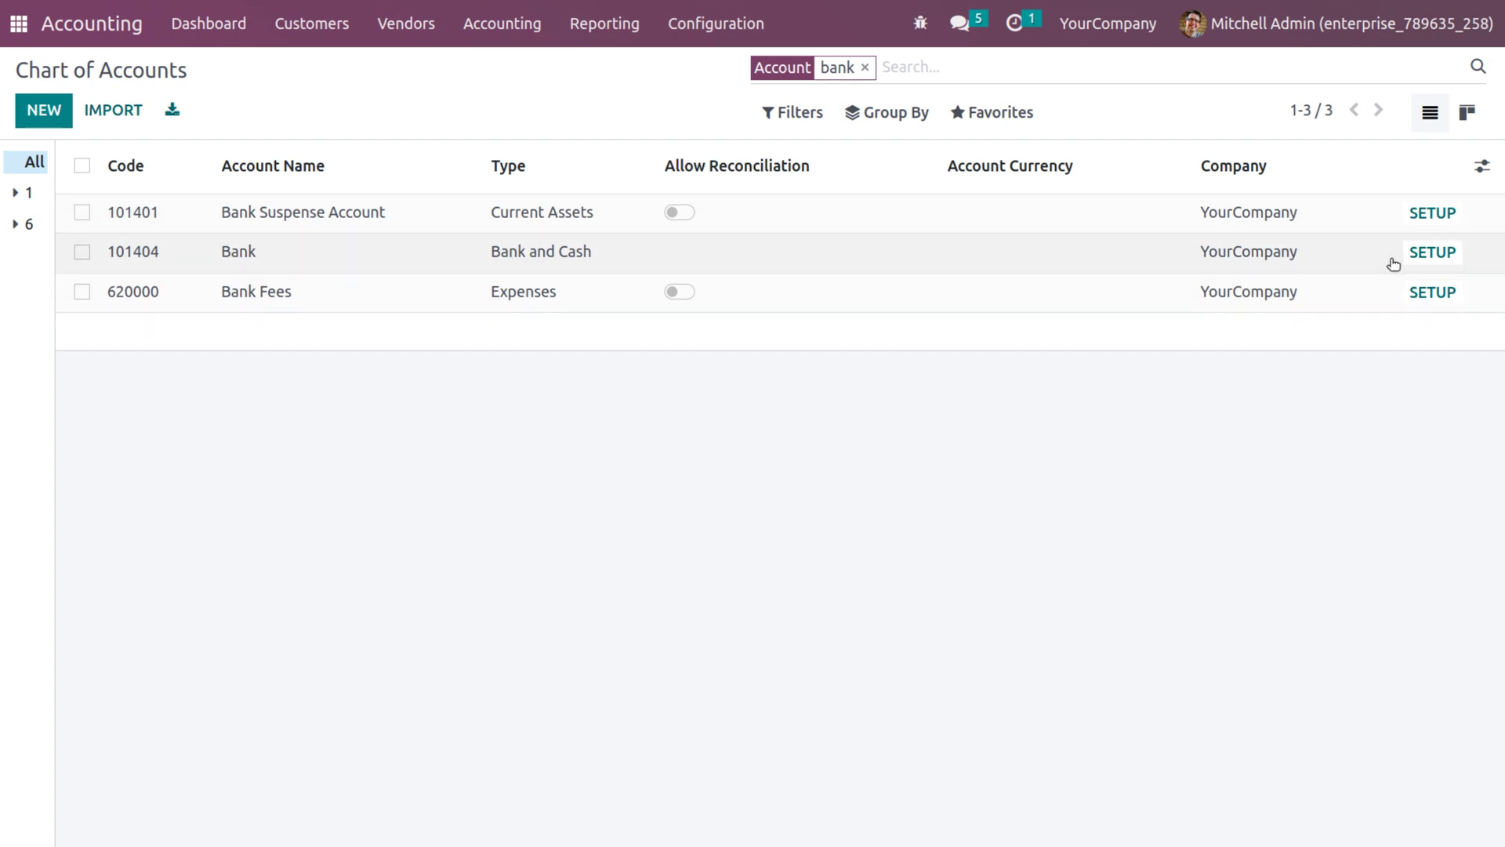
click(1442, 253)
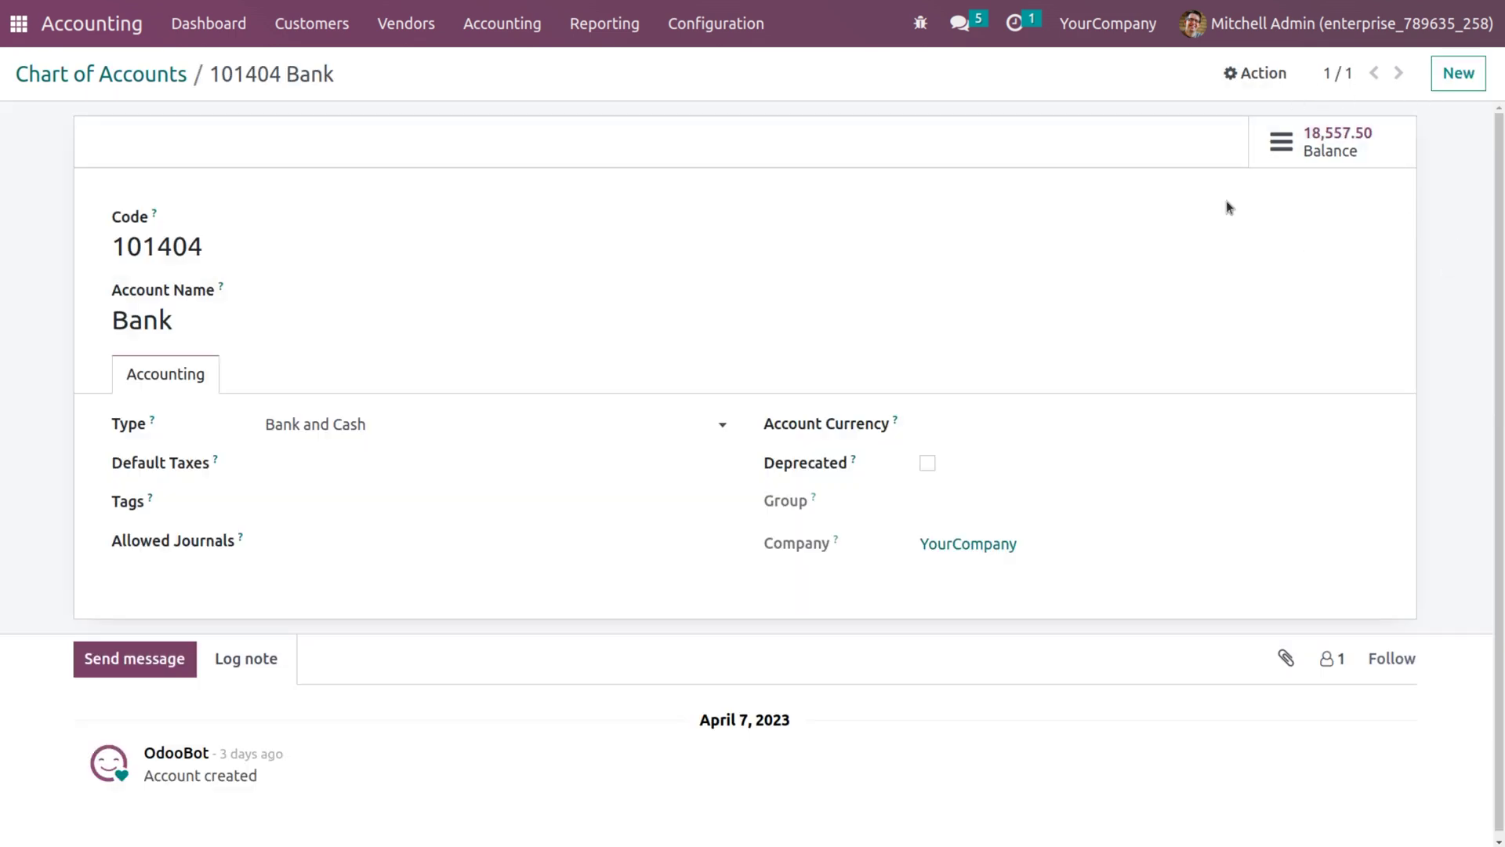
click(138, 75)
- Filter the Chart of Accounts by 'share' to show 1012356 shareholders account
click(865, 67)
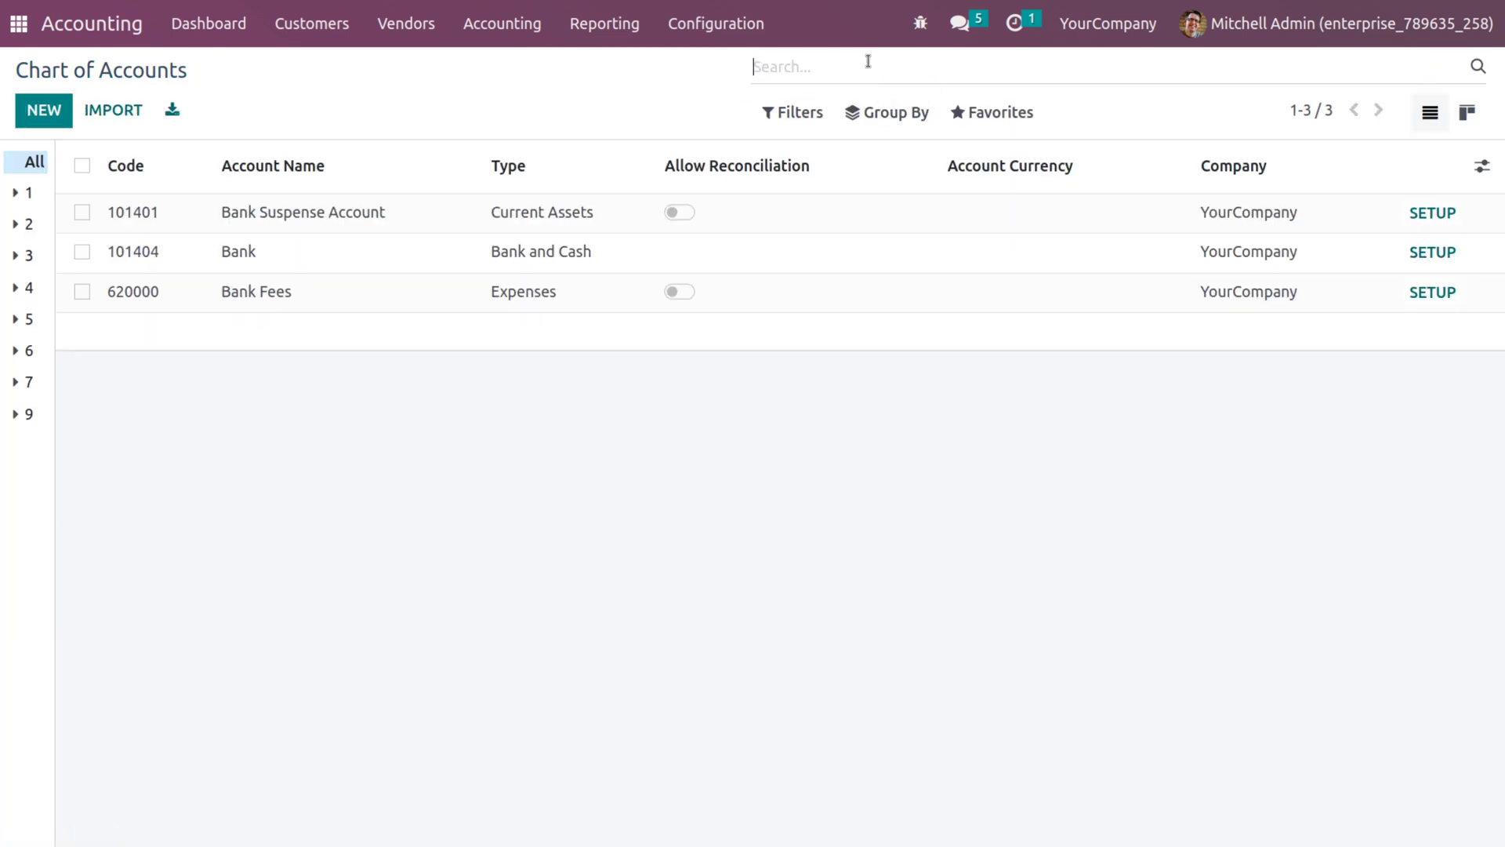
text(share)
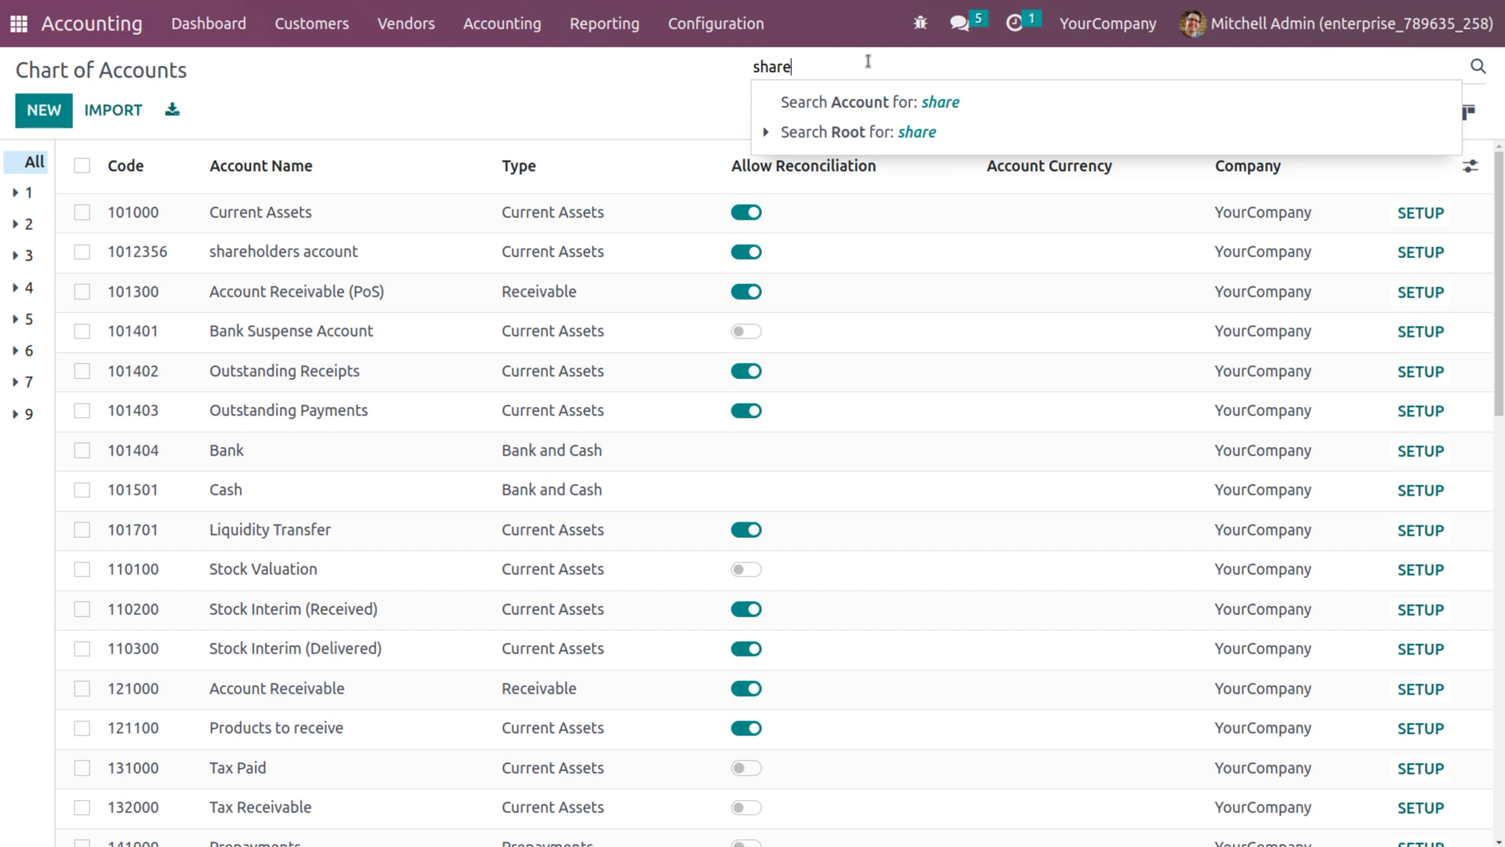
key(Return)
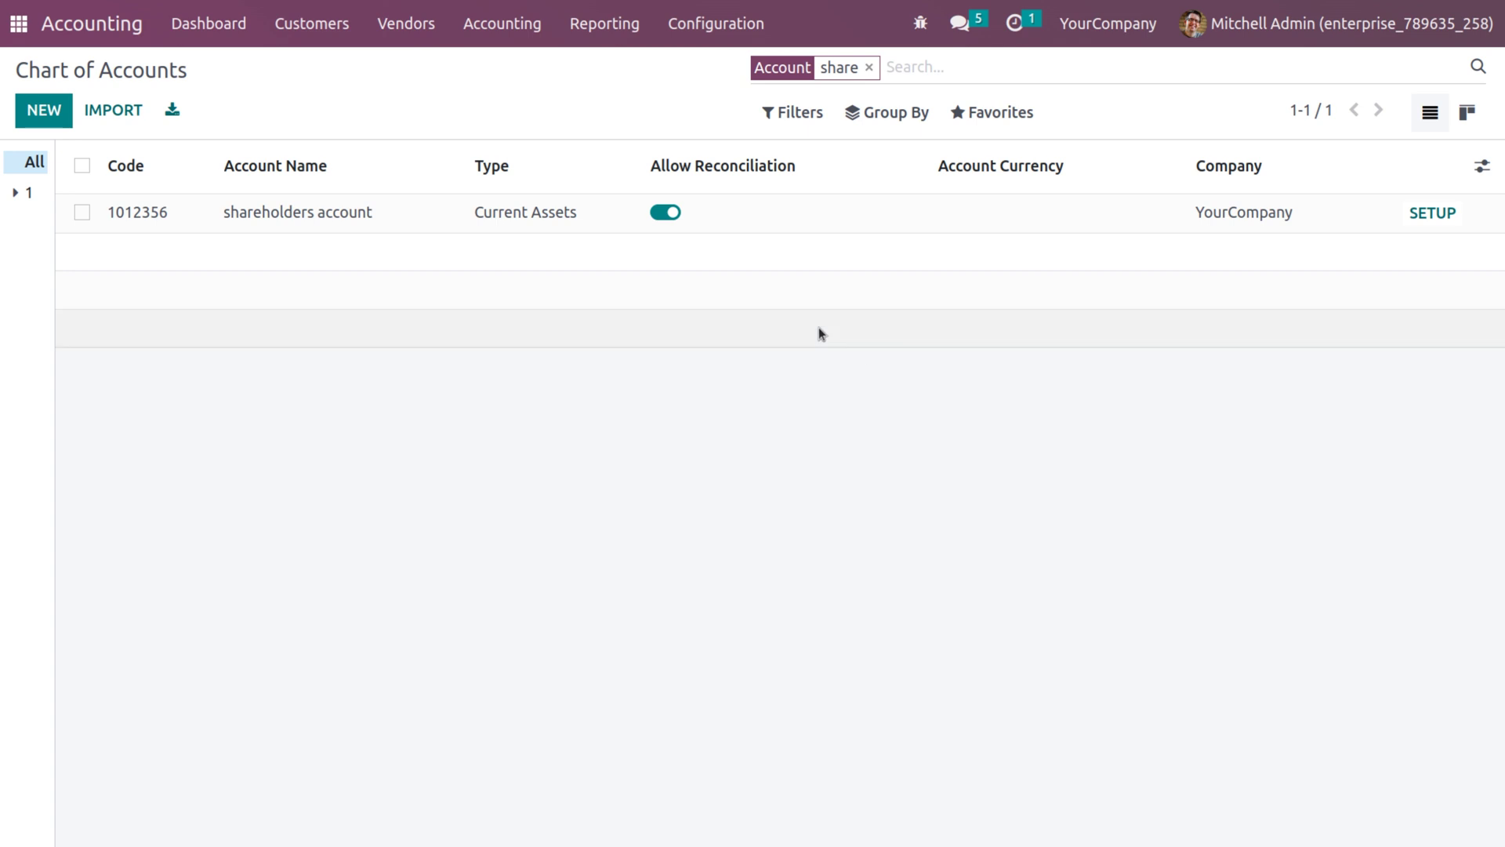
- Create a new automatic transfer described as 'revenue of shareholder..'
click(478, 32)
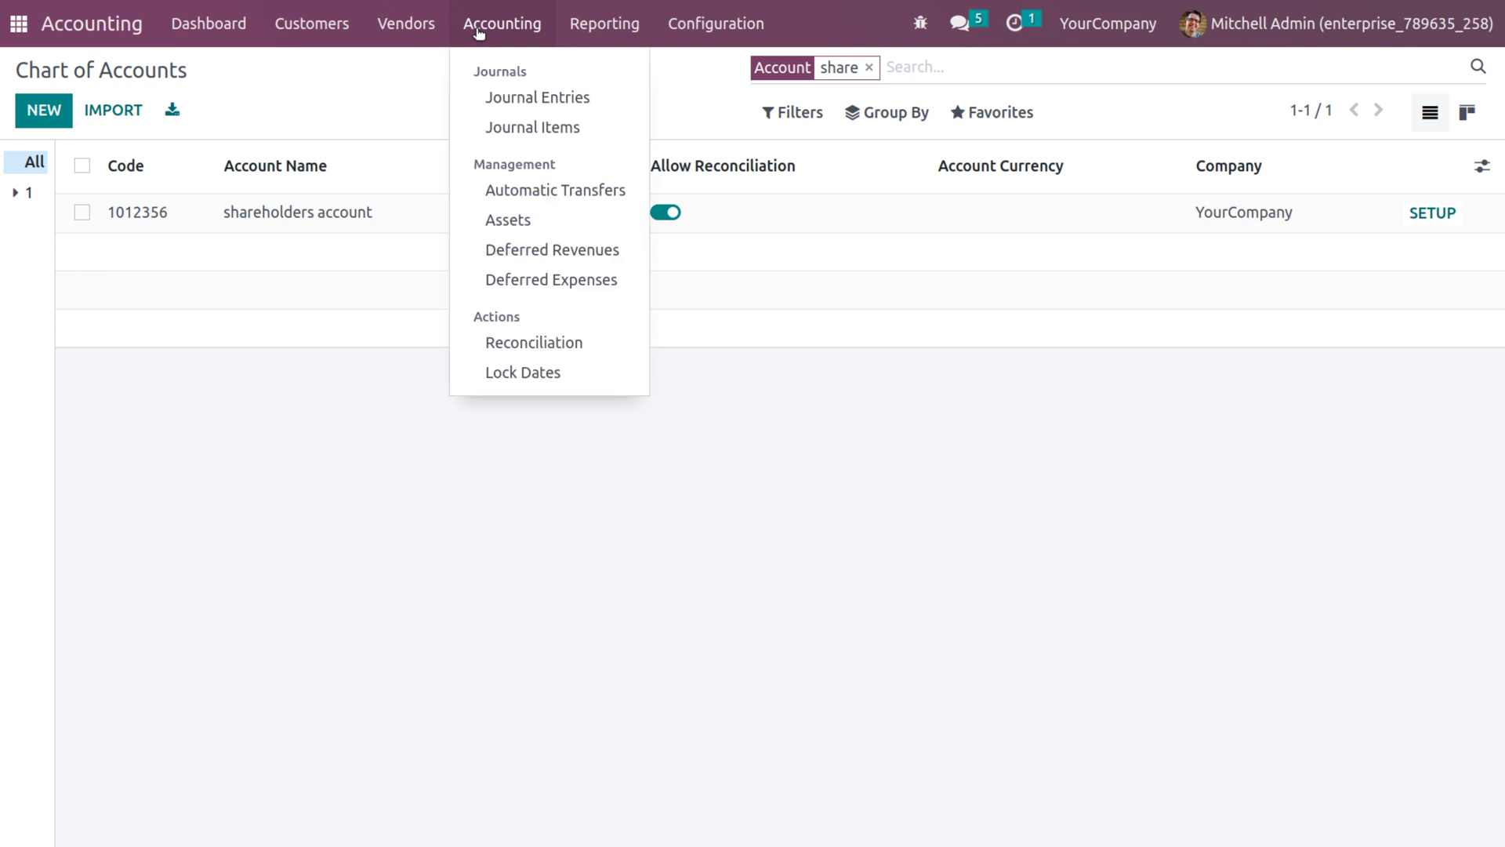
click(495, 190)
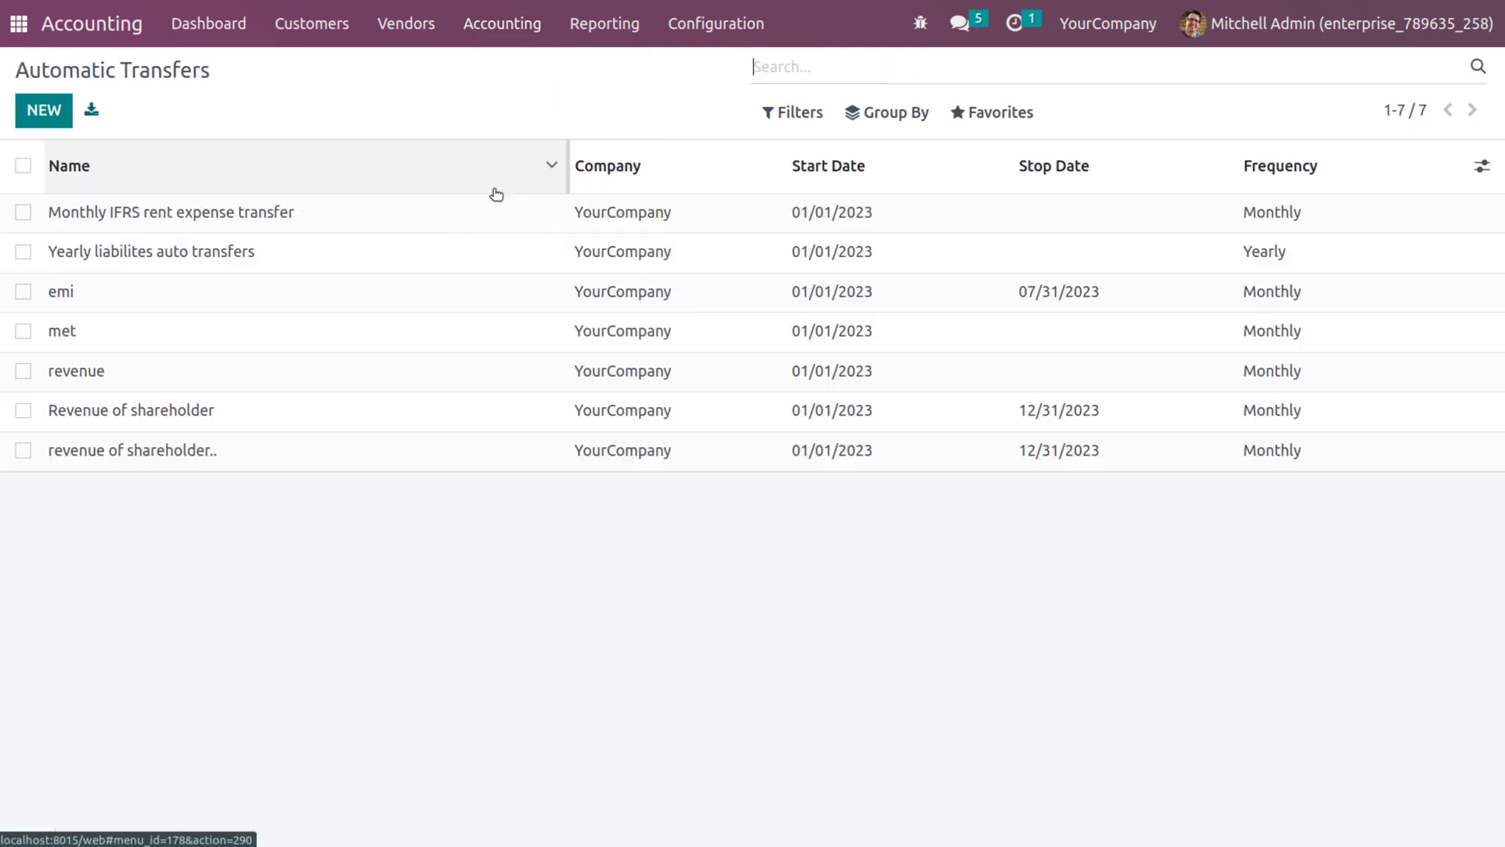
click(46, 111)
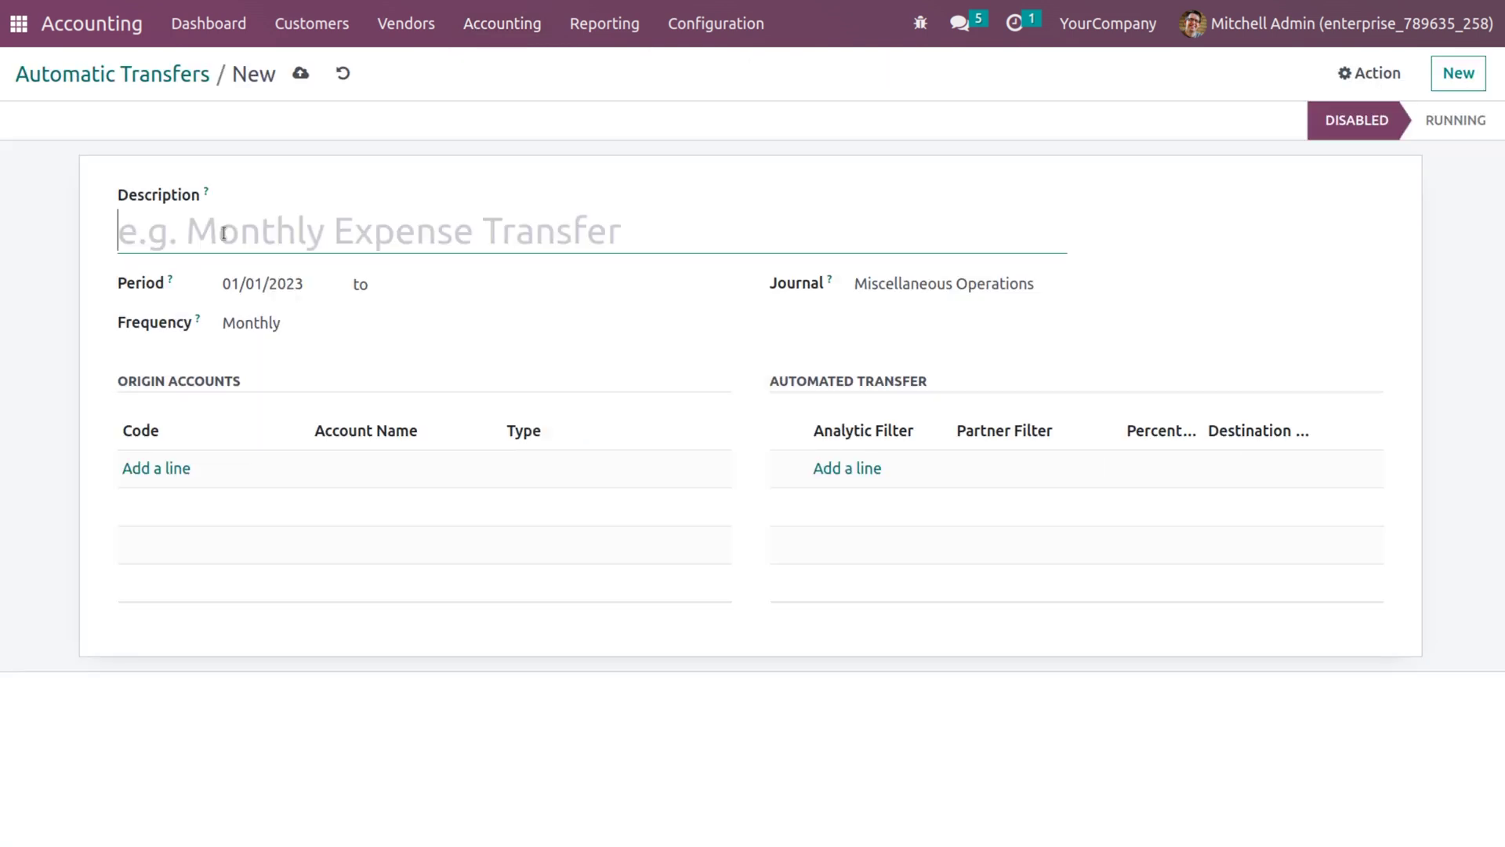
text(reven)
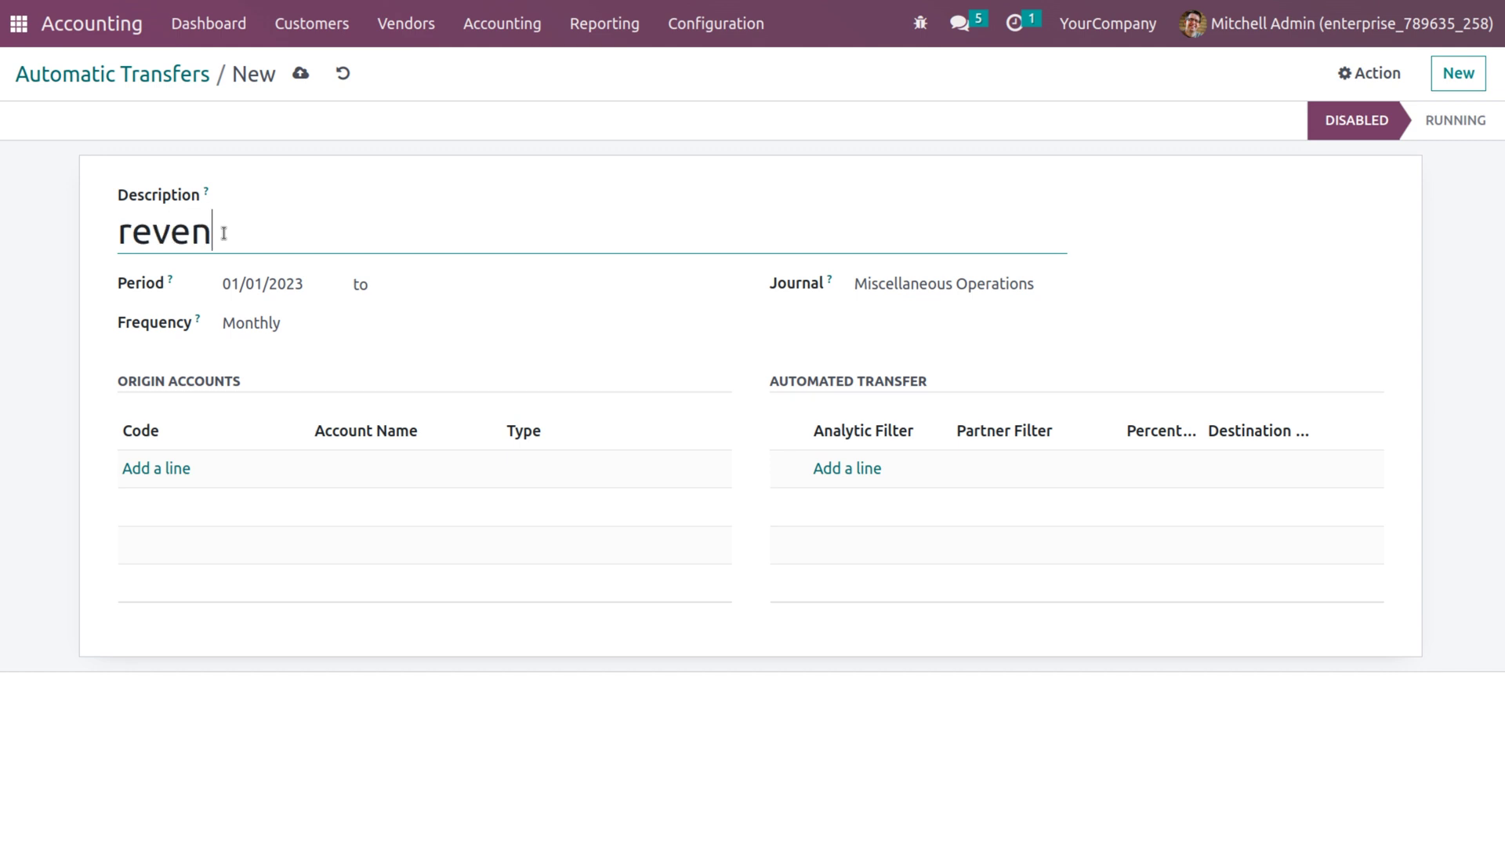
text(ue of shareholder..)
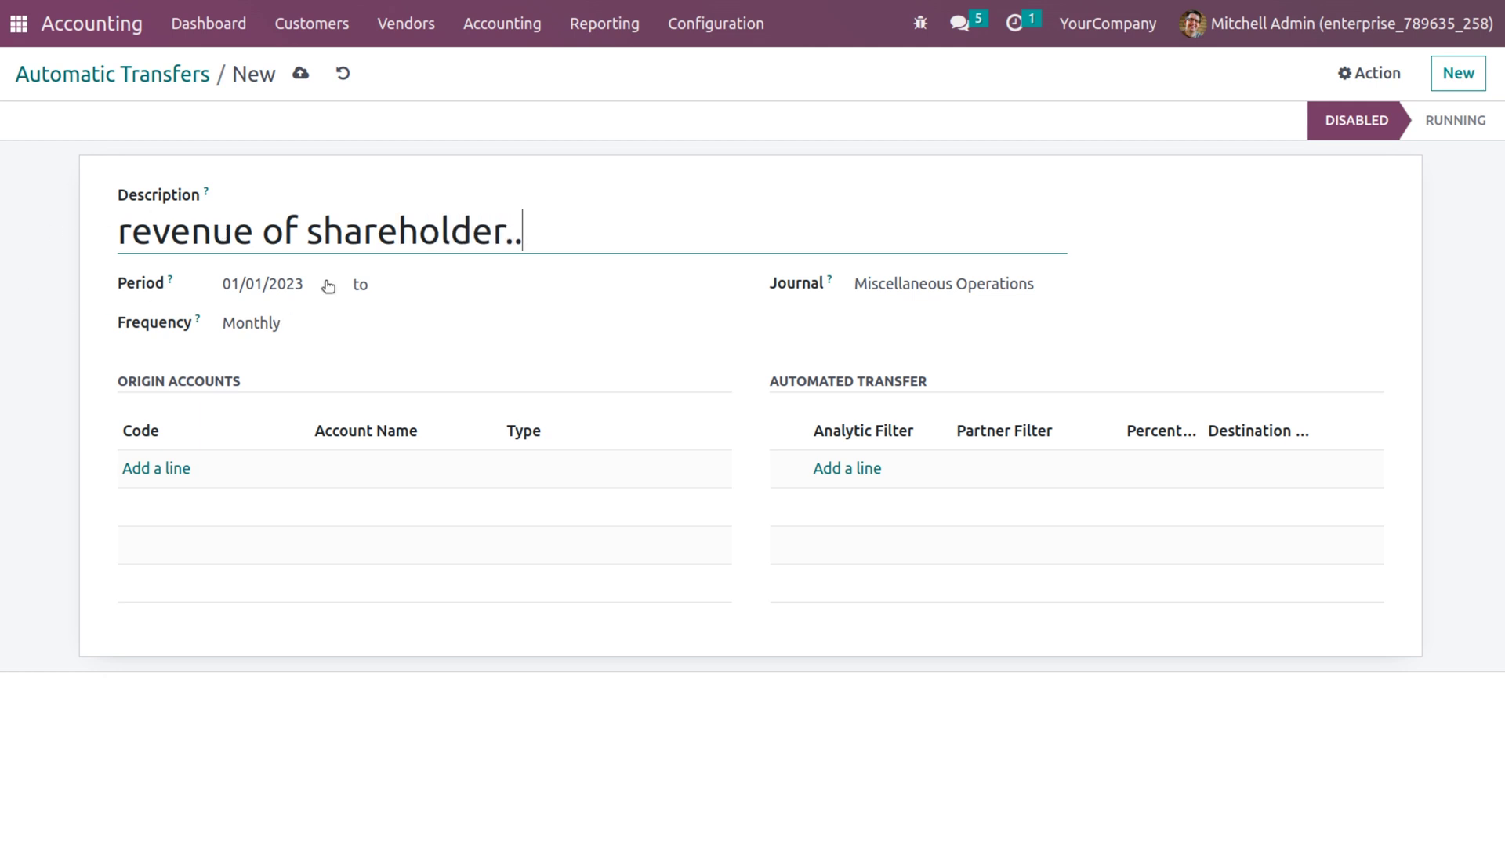
- Set the transfer period end date to 12/31/2023
click(467, 298)
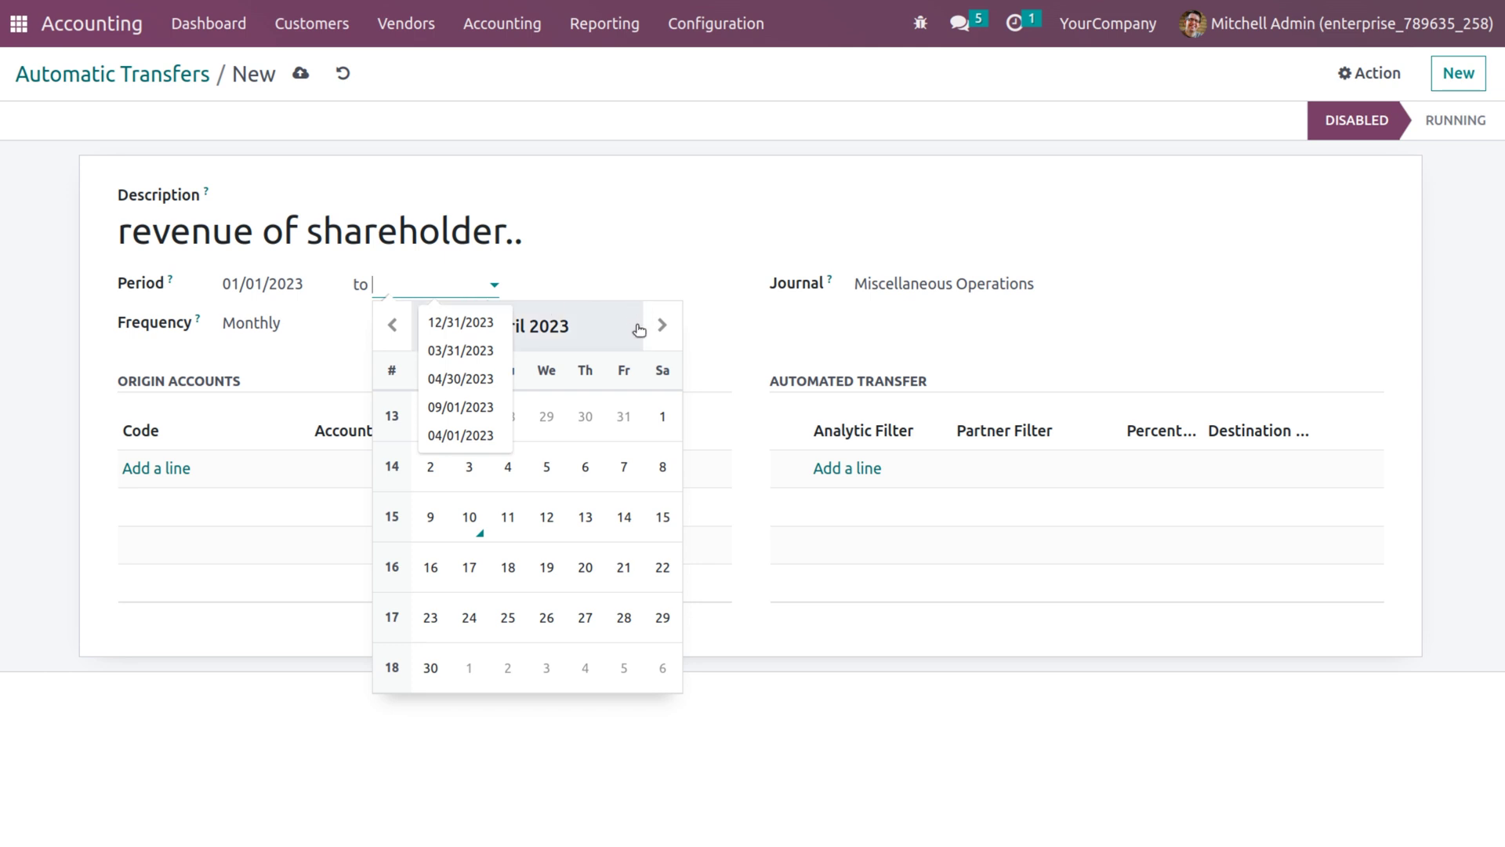
click(599, 328)
click(624, 528)
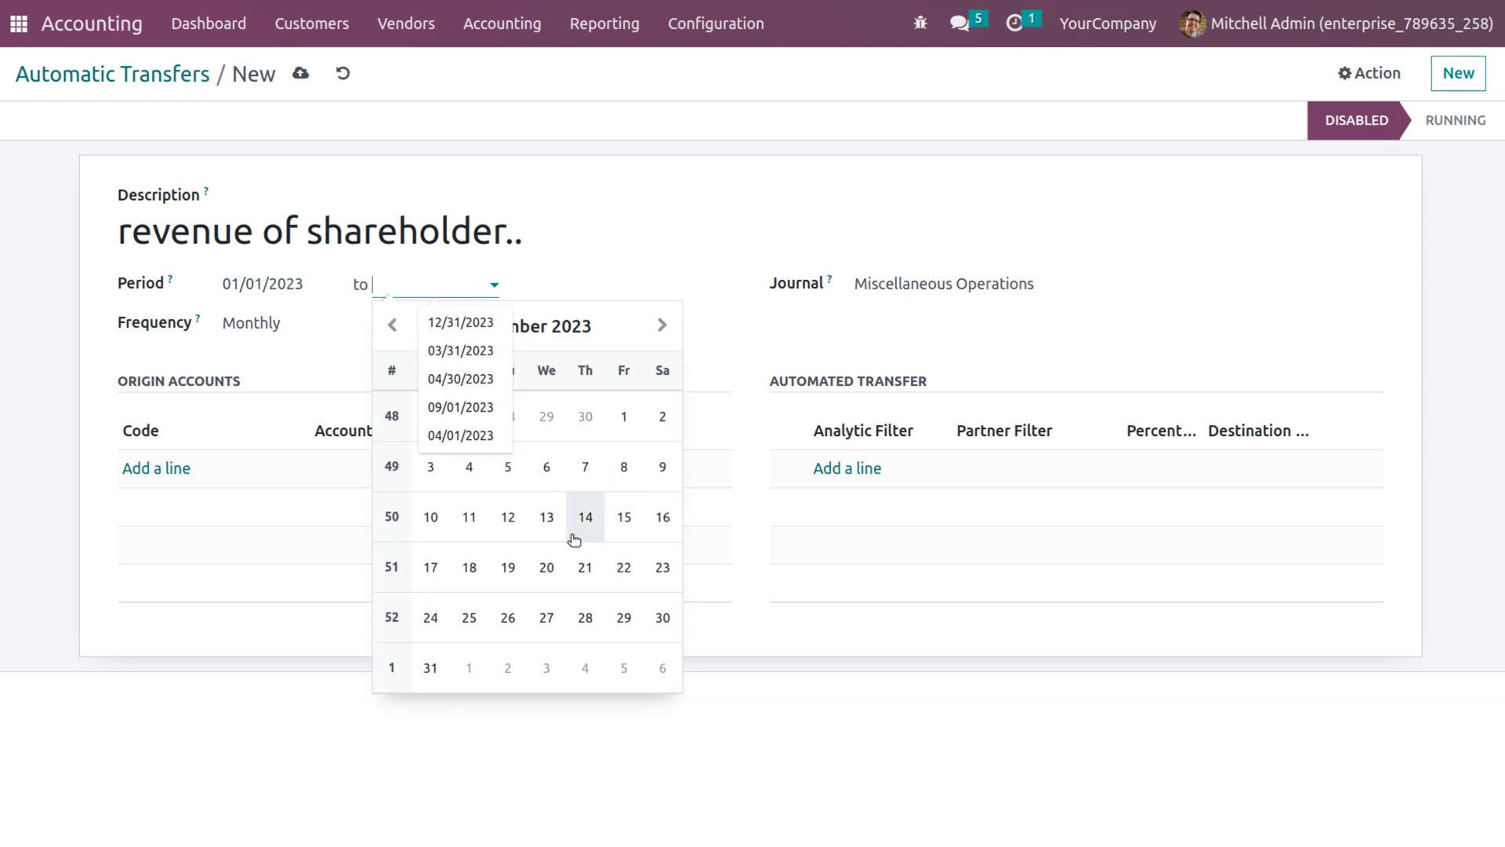
click(421, 660)
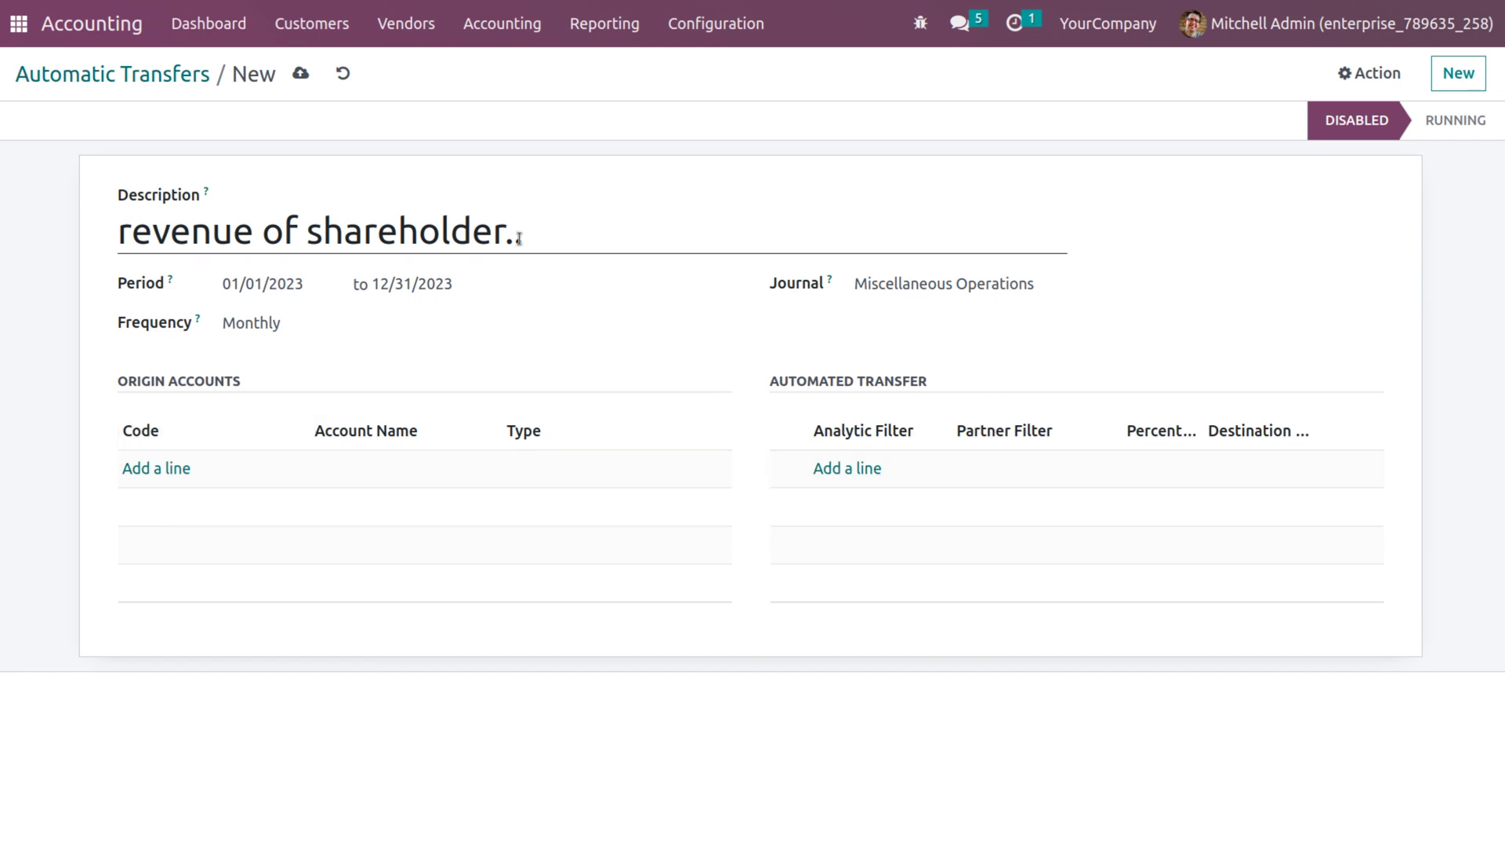
click(145, 471)
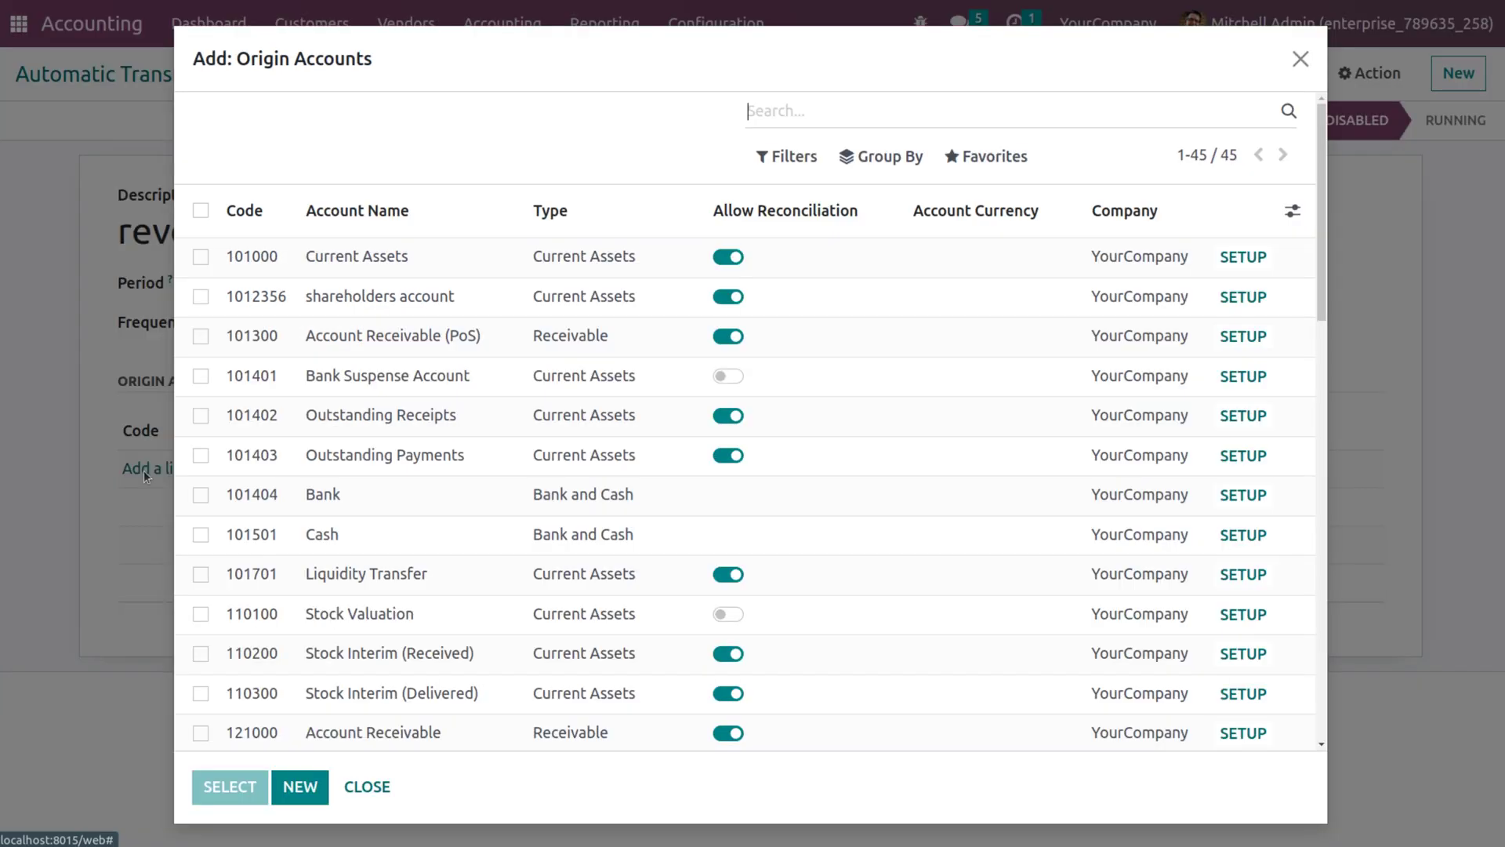
- Add 101404 Bank as the origin account and add an automated transfer line
click(200, 495)
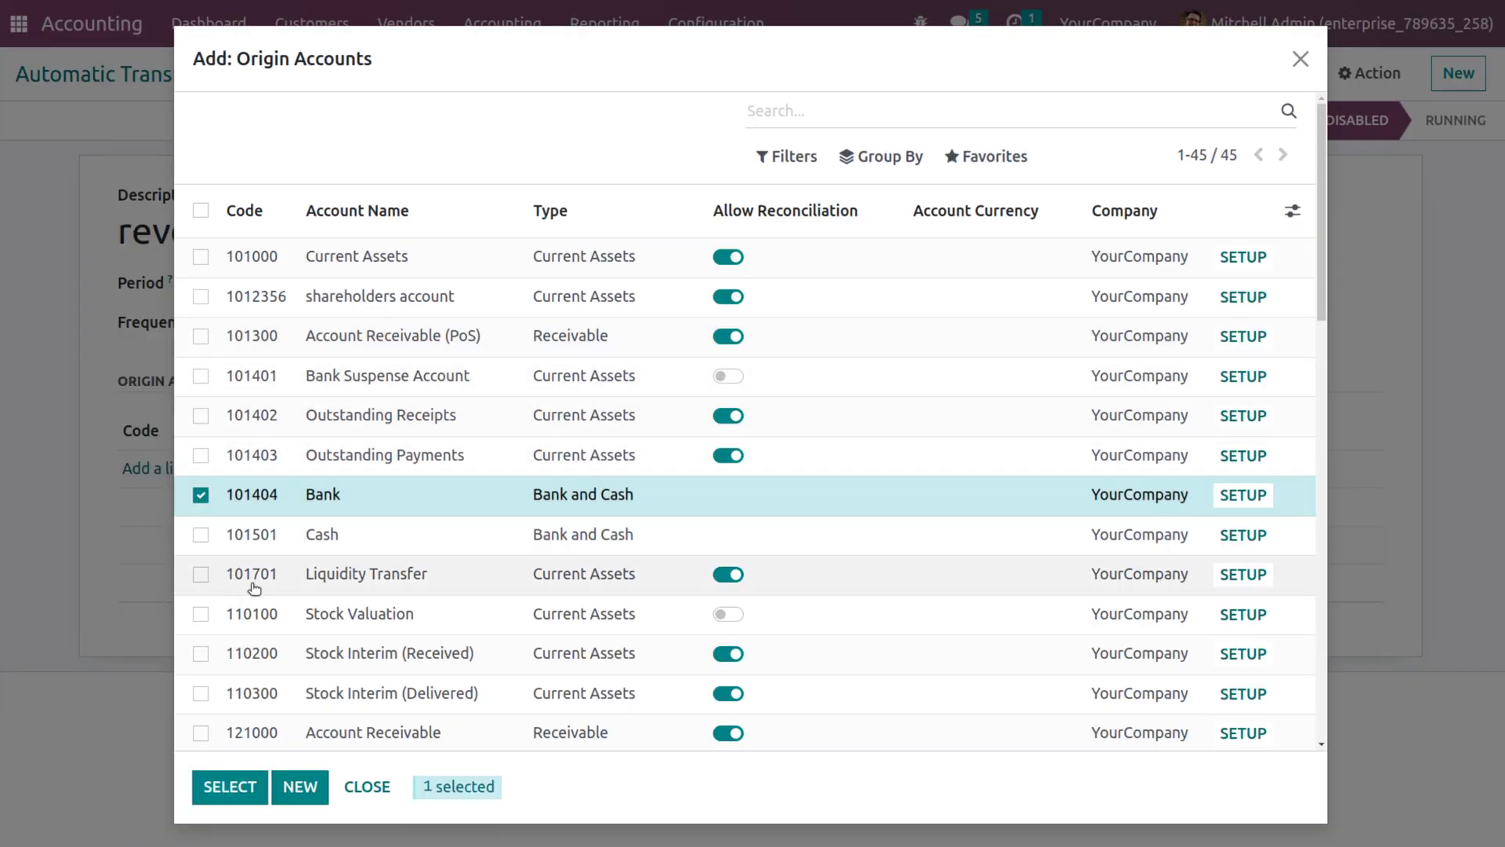
click(228, 787)
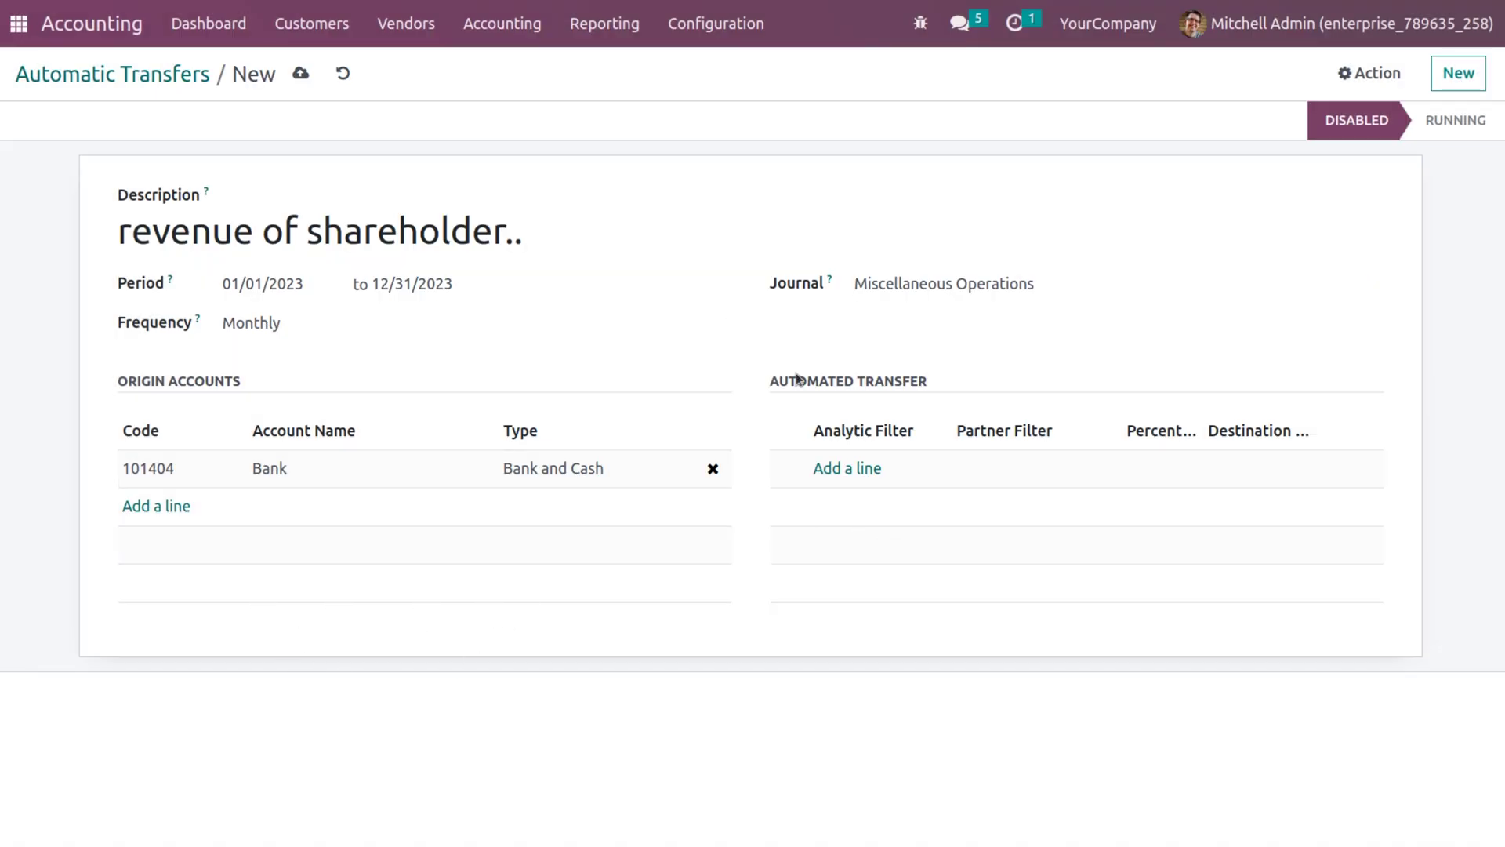
click(846, 470)
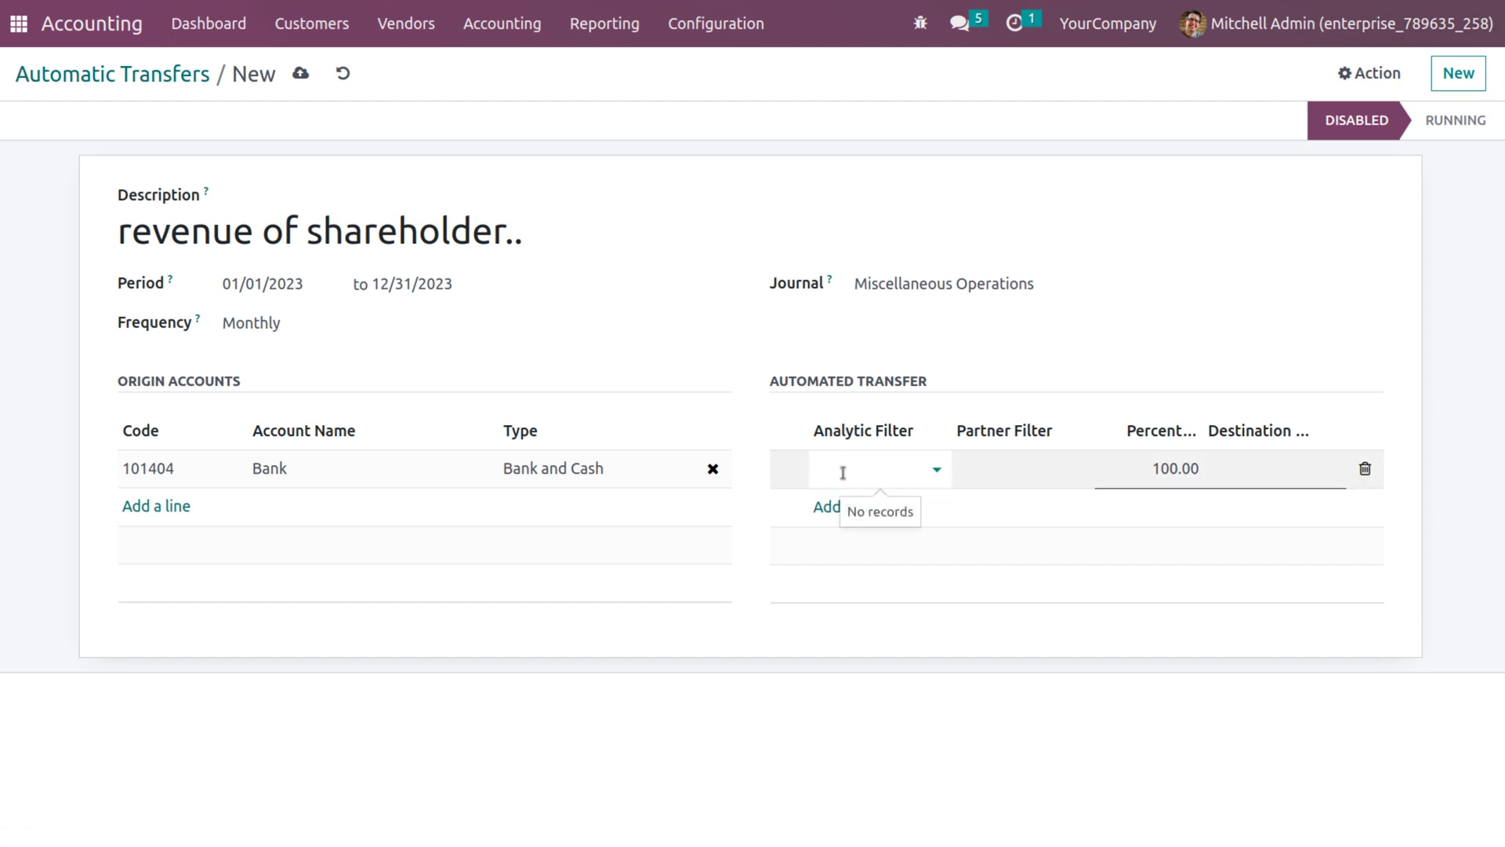
click(1186, 467)
- Set the transfer line to 3 percent into 1012356 shareholders account
text(3)
click(1277, 484)
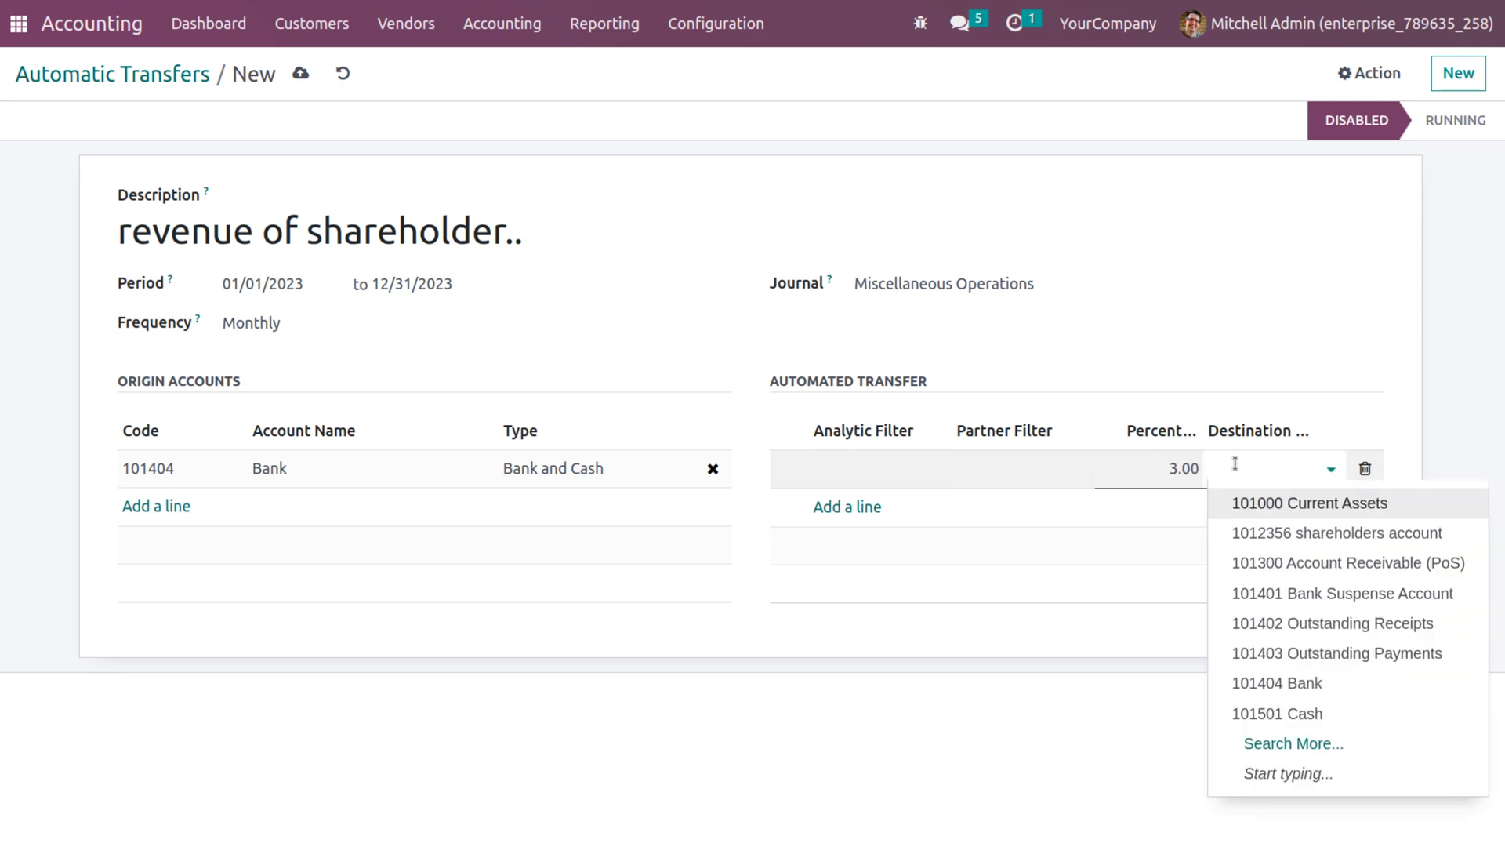
text(sjare)
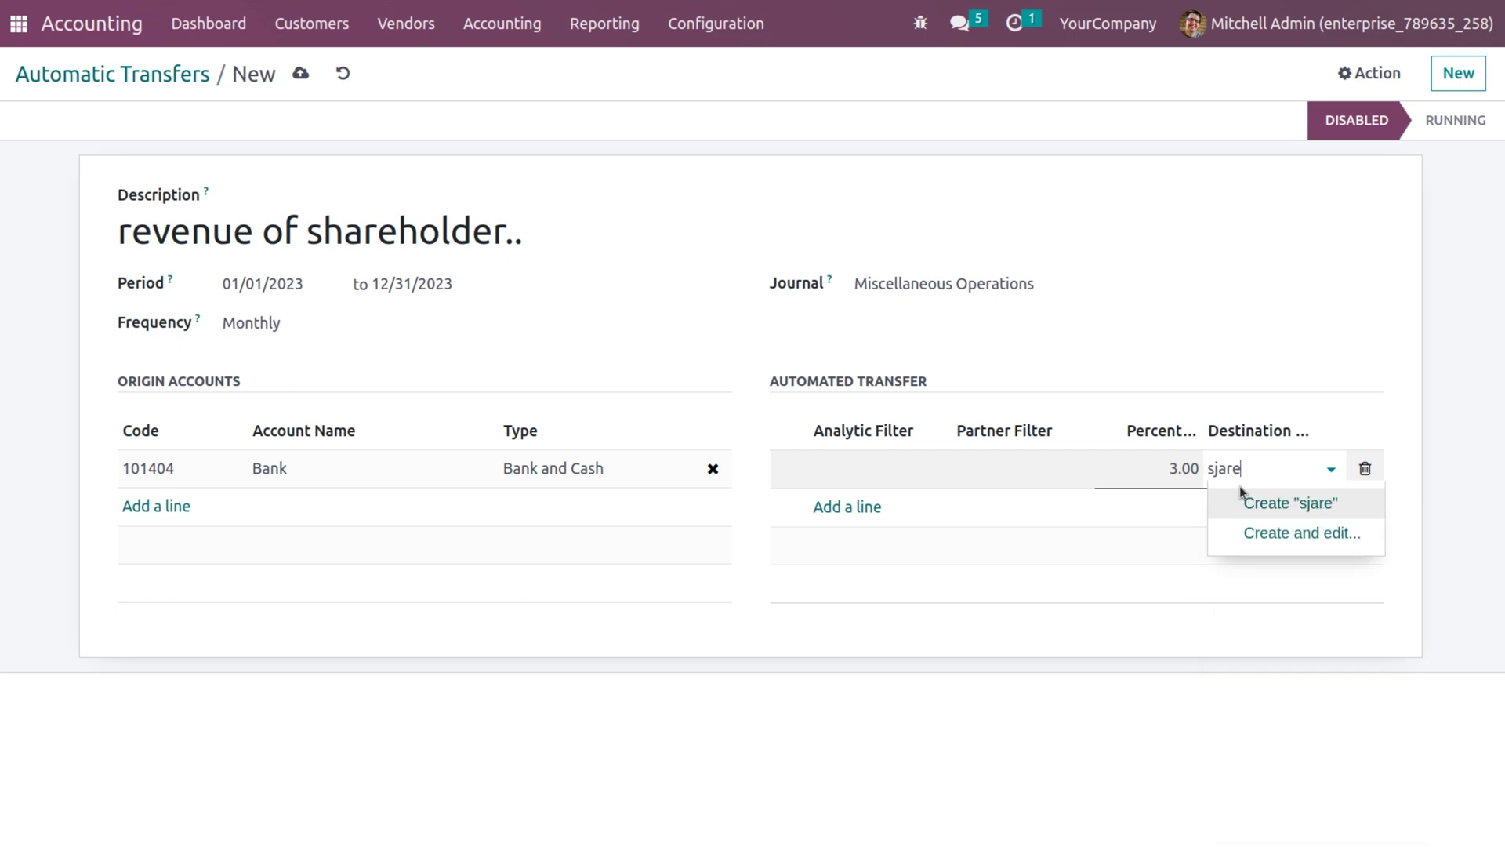
key(BackSpace)
key(BackSpace)
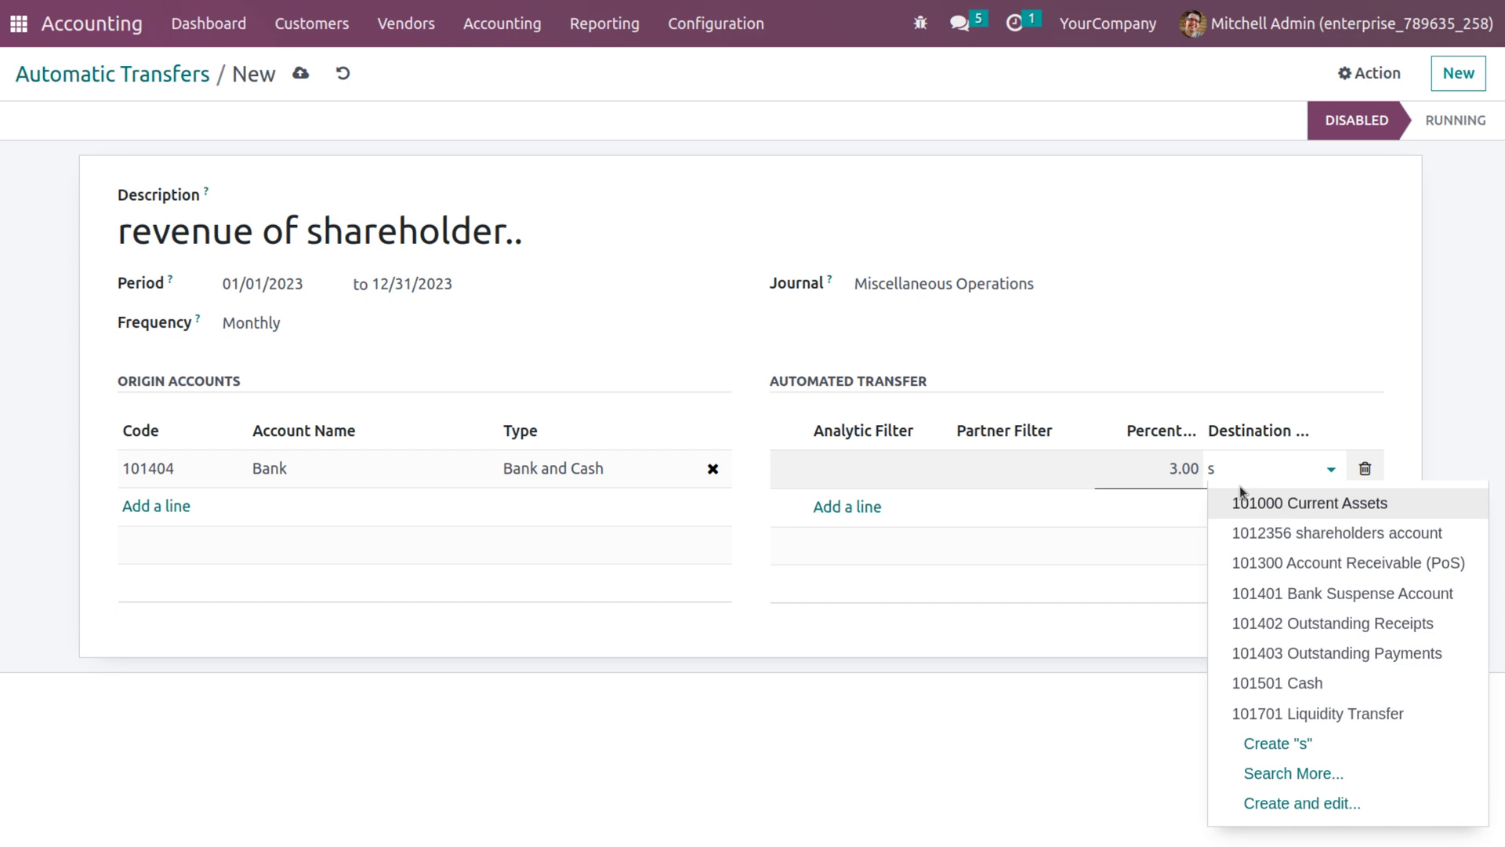
text(hare)
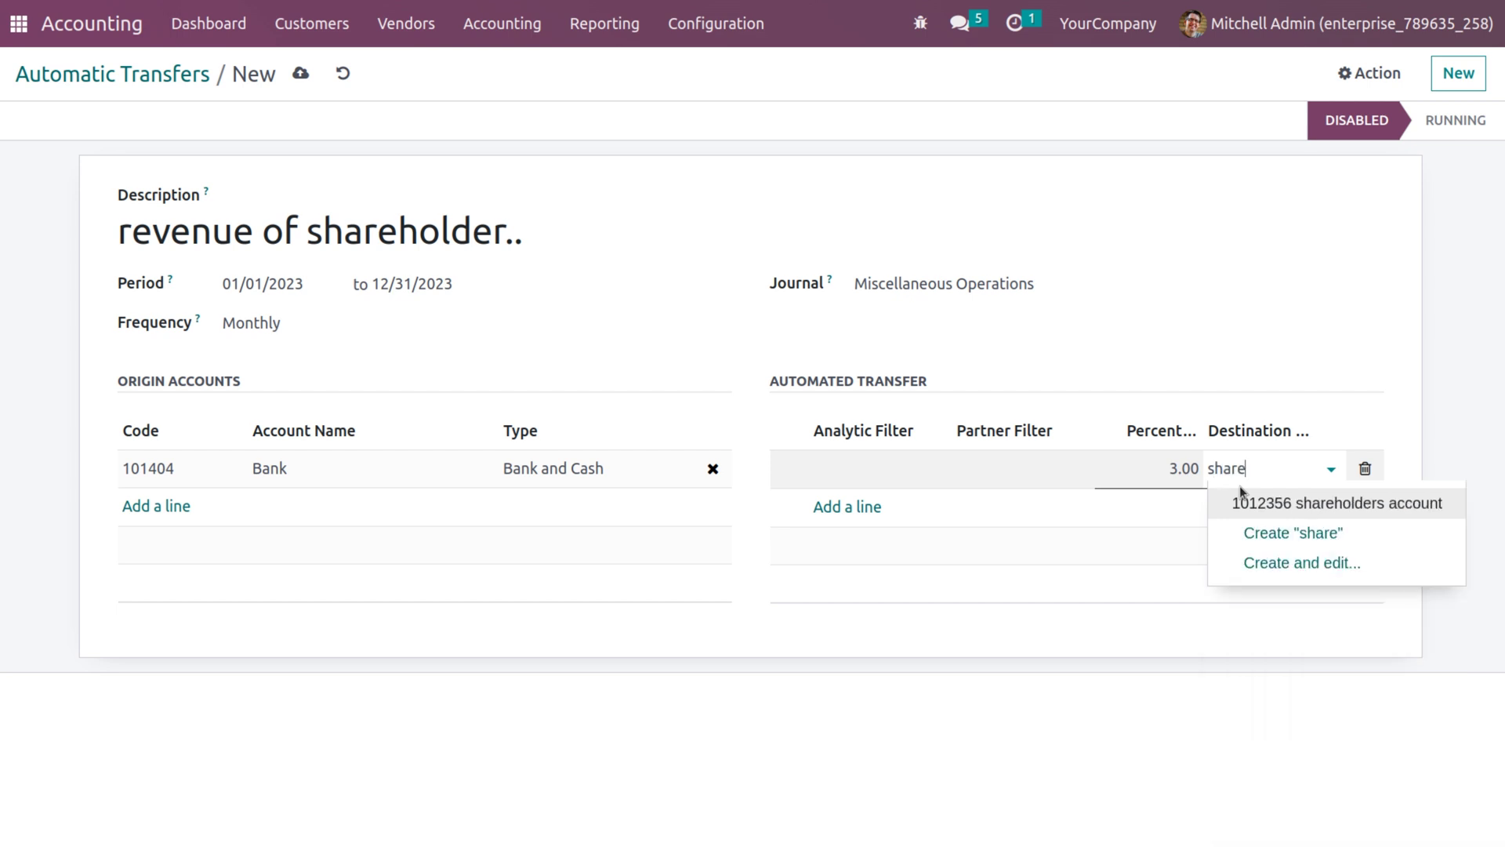
click(1249, 503)
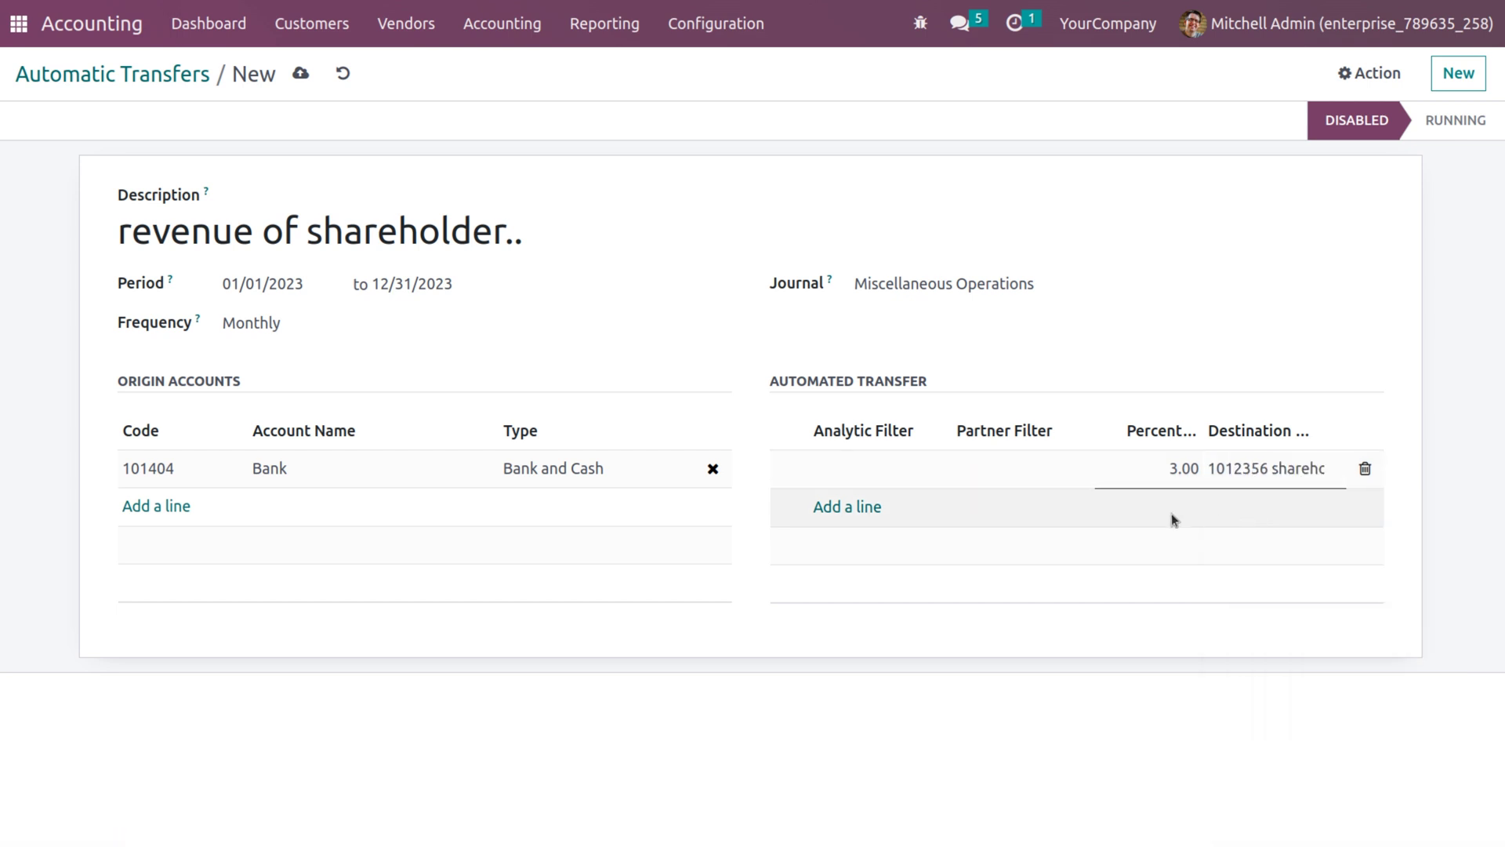
click(1121, 301)
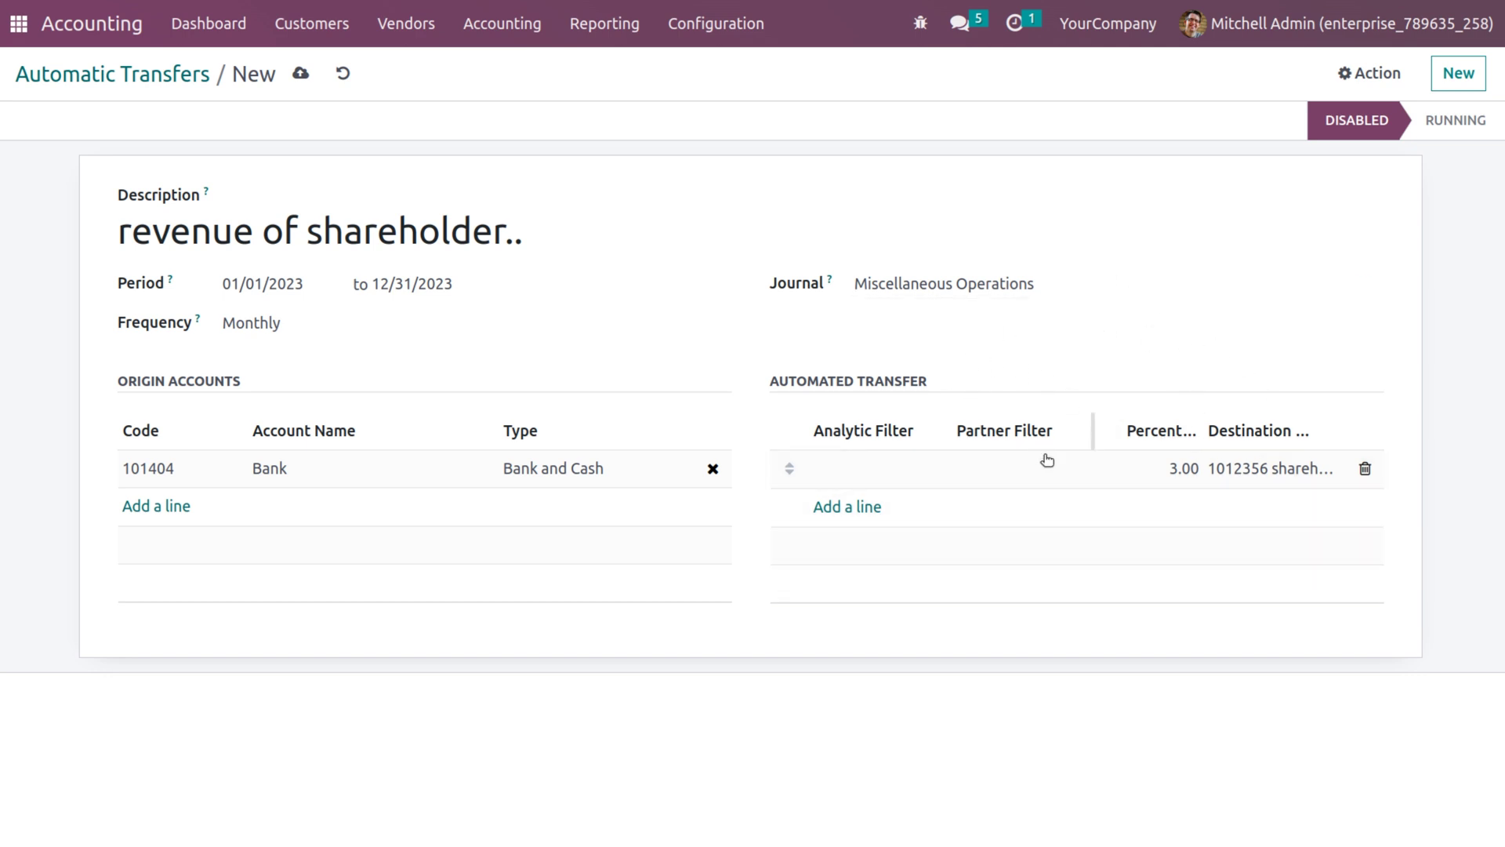
- Save the 'revenue of shareholder..' transfer and activate it to Running
click(300, 75)
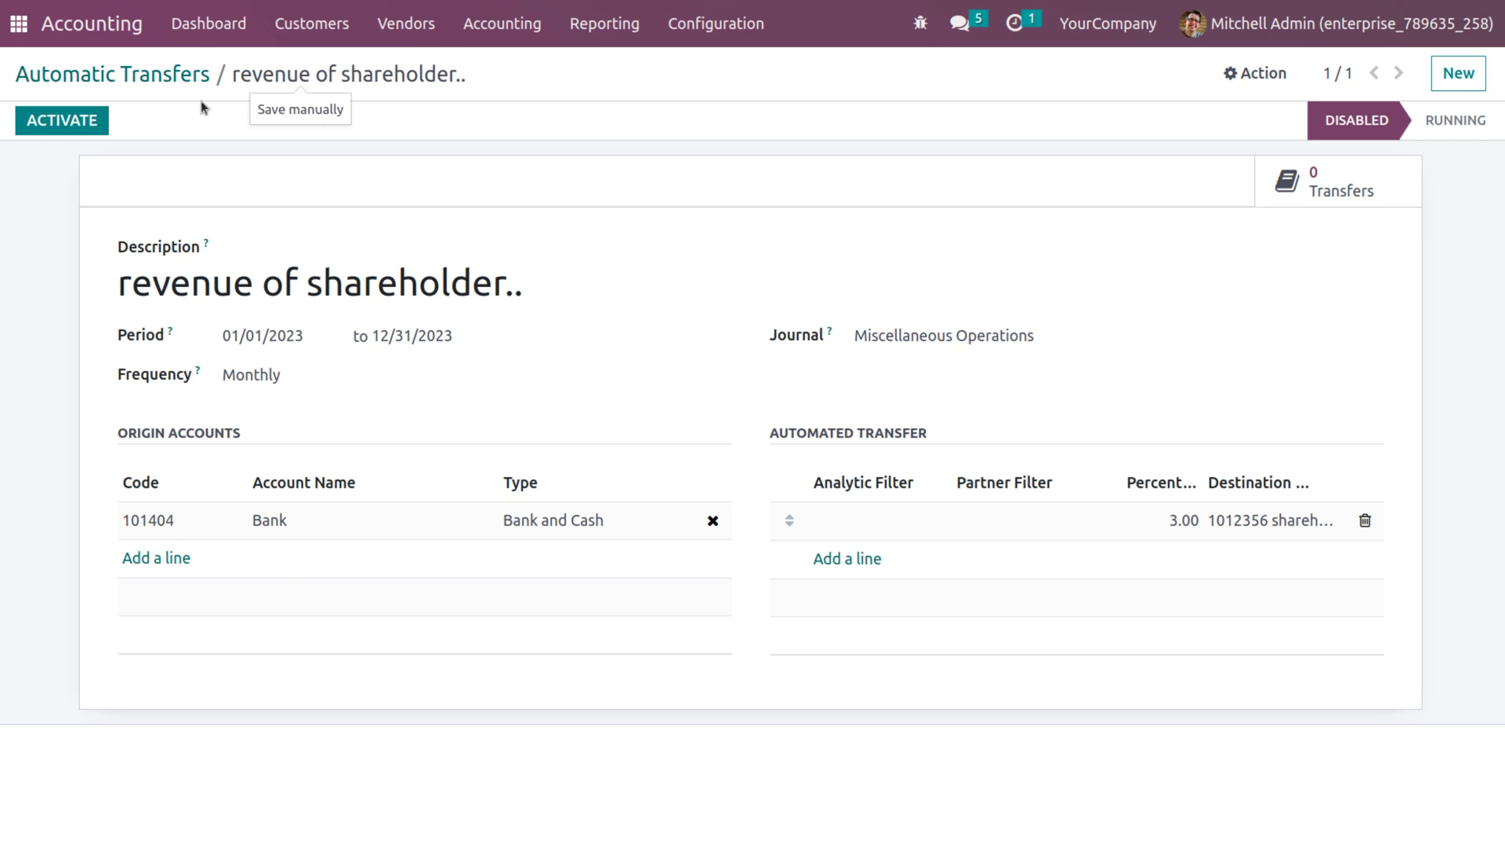
click(77, 121)
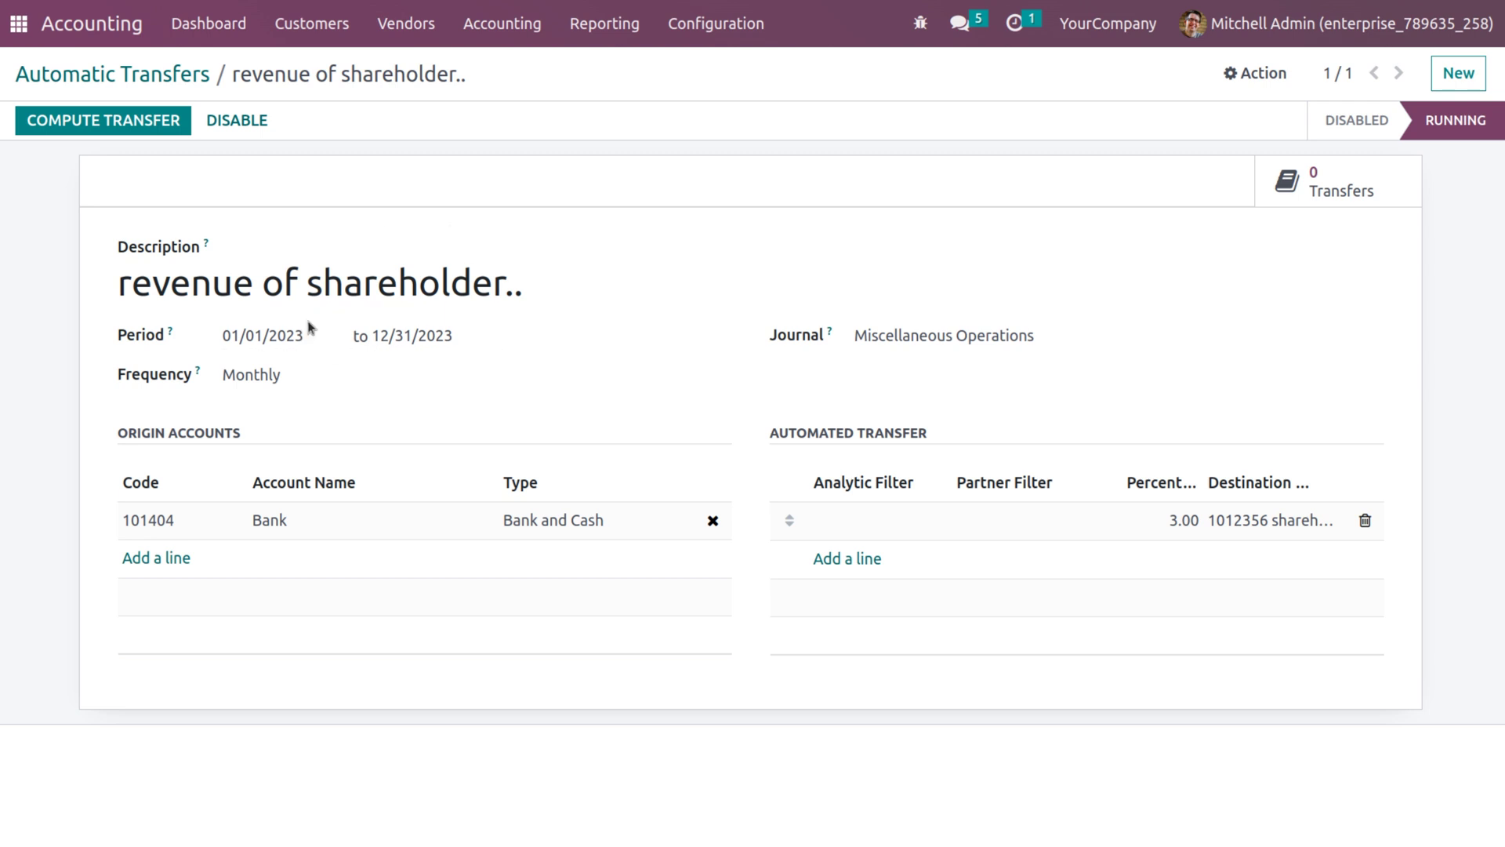
- Compute the transfer into four draft entries totalling 592.50 and open January's
click(167, 128)
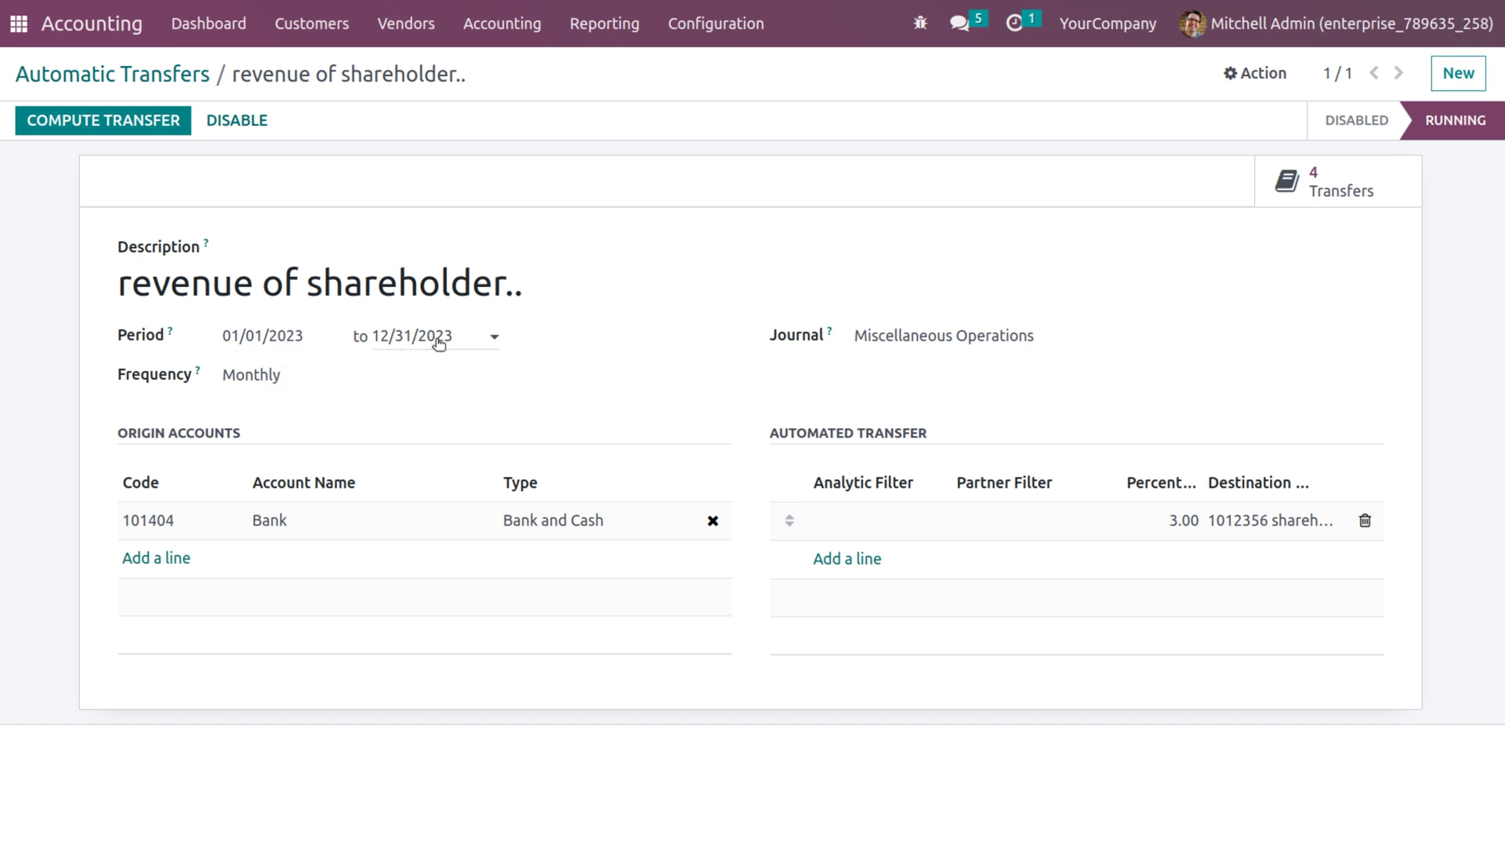
click(1320, 203)
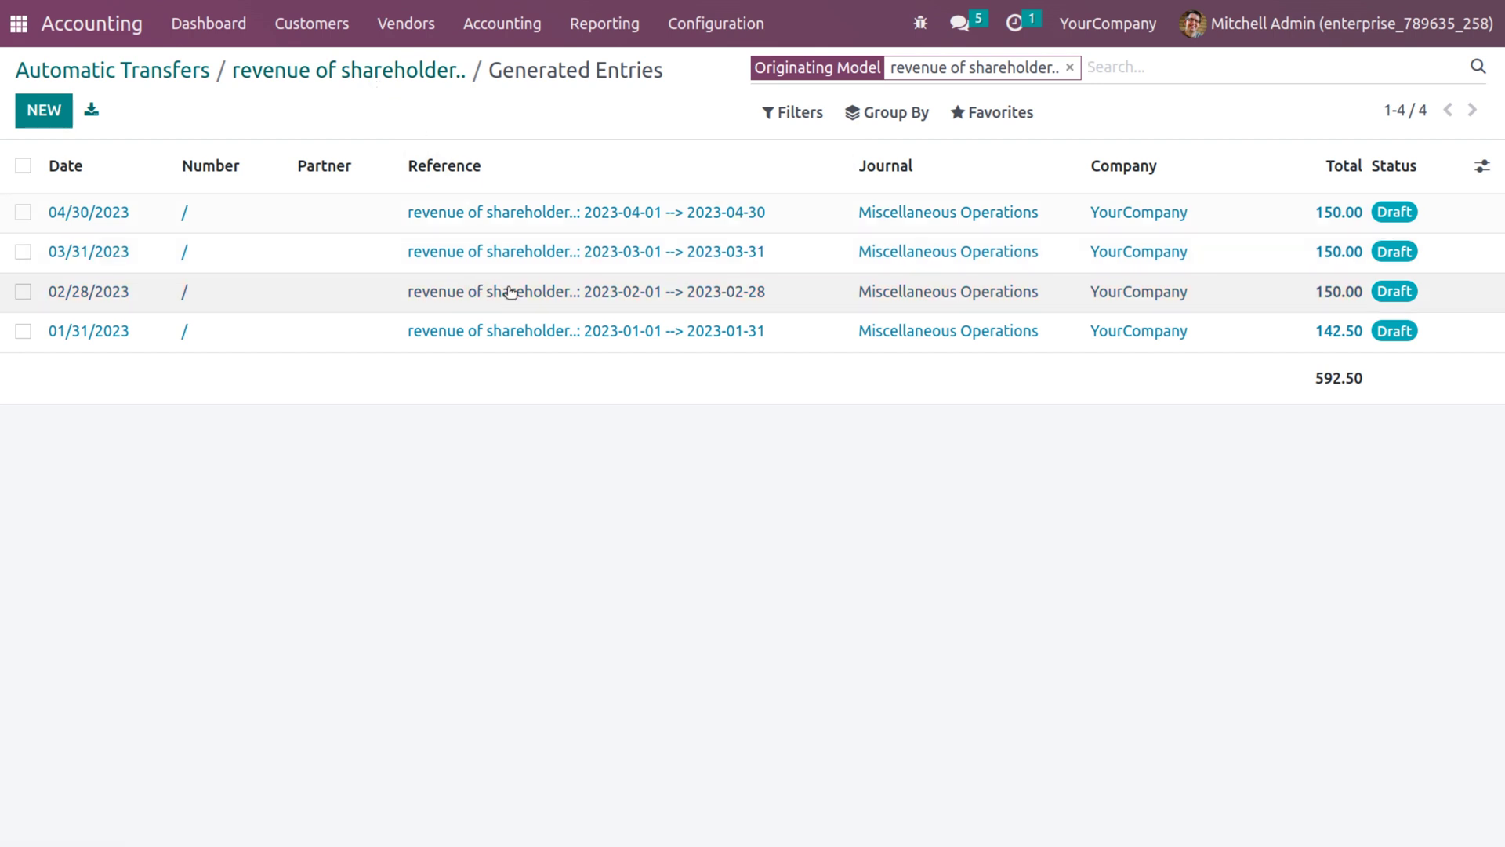
click(590, 333)
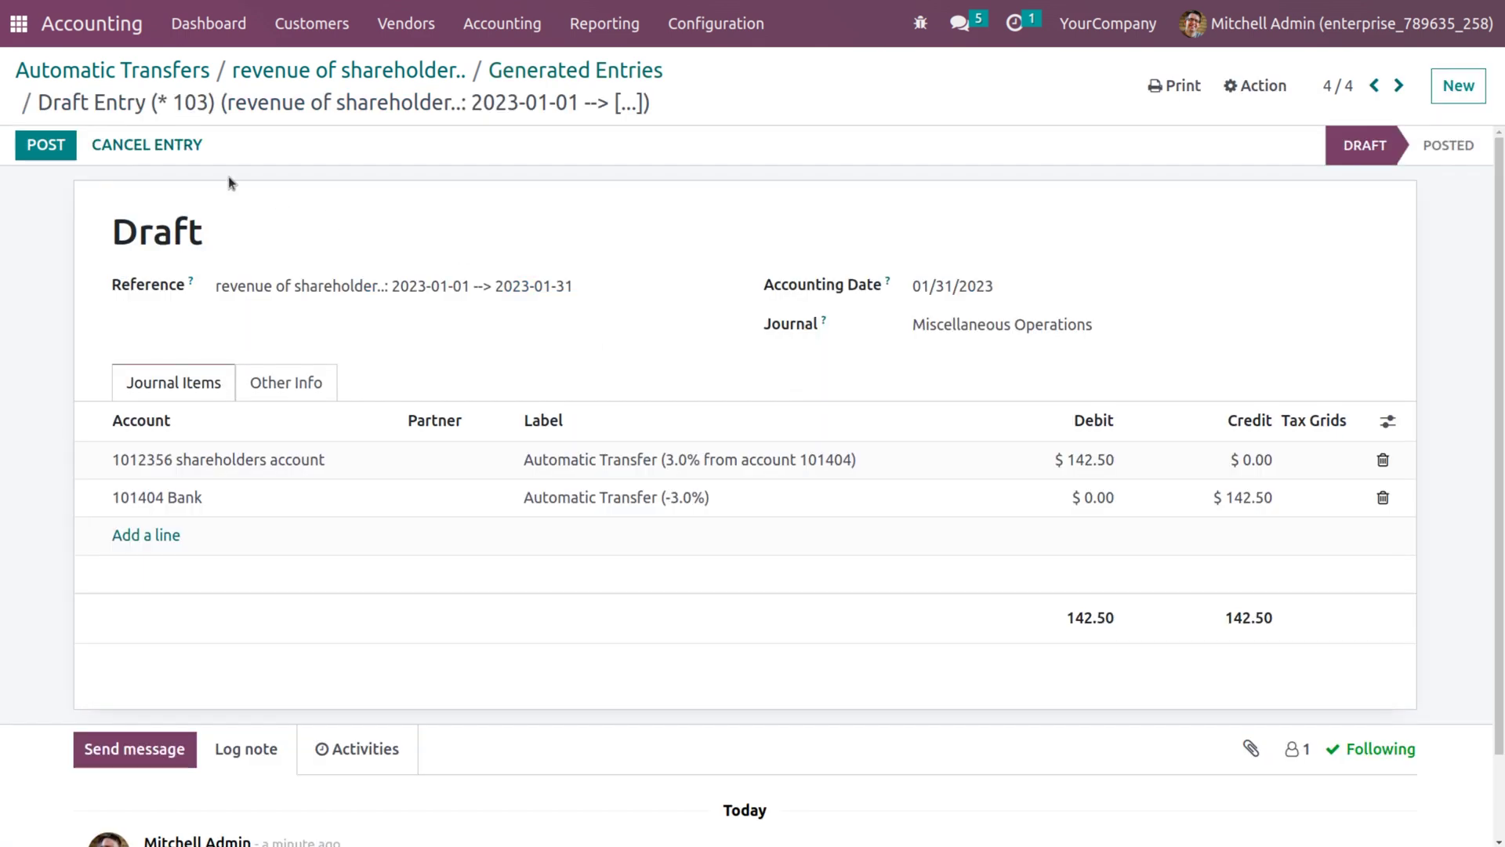
- Post the January and February 2023 transfer entries
click(73, 143)
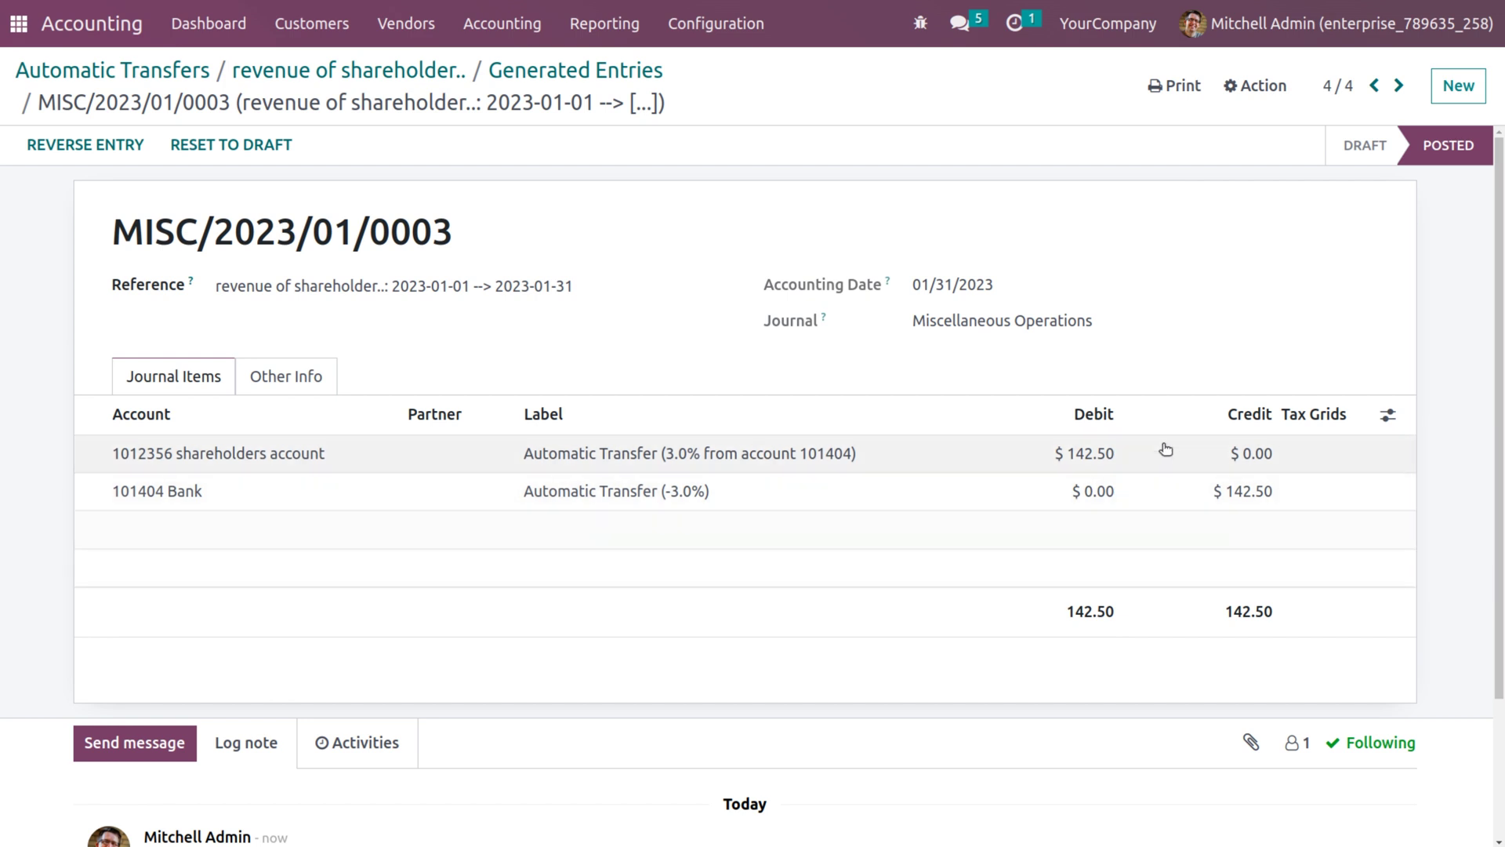
click(435, 72)
click(1387, 183)
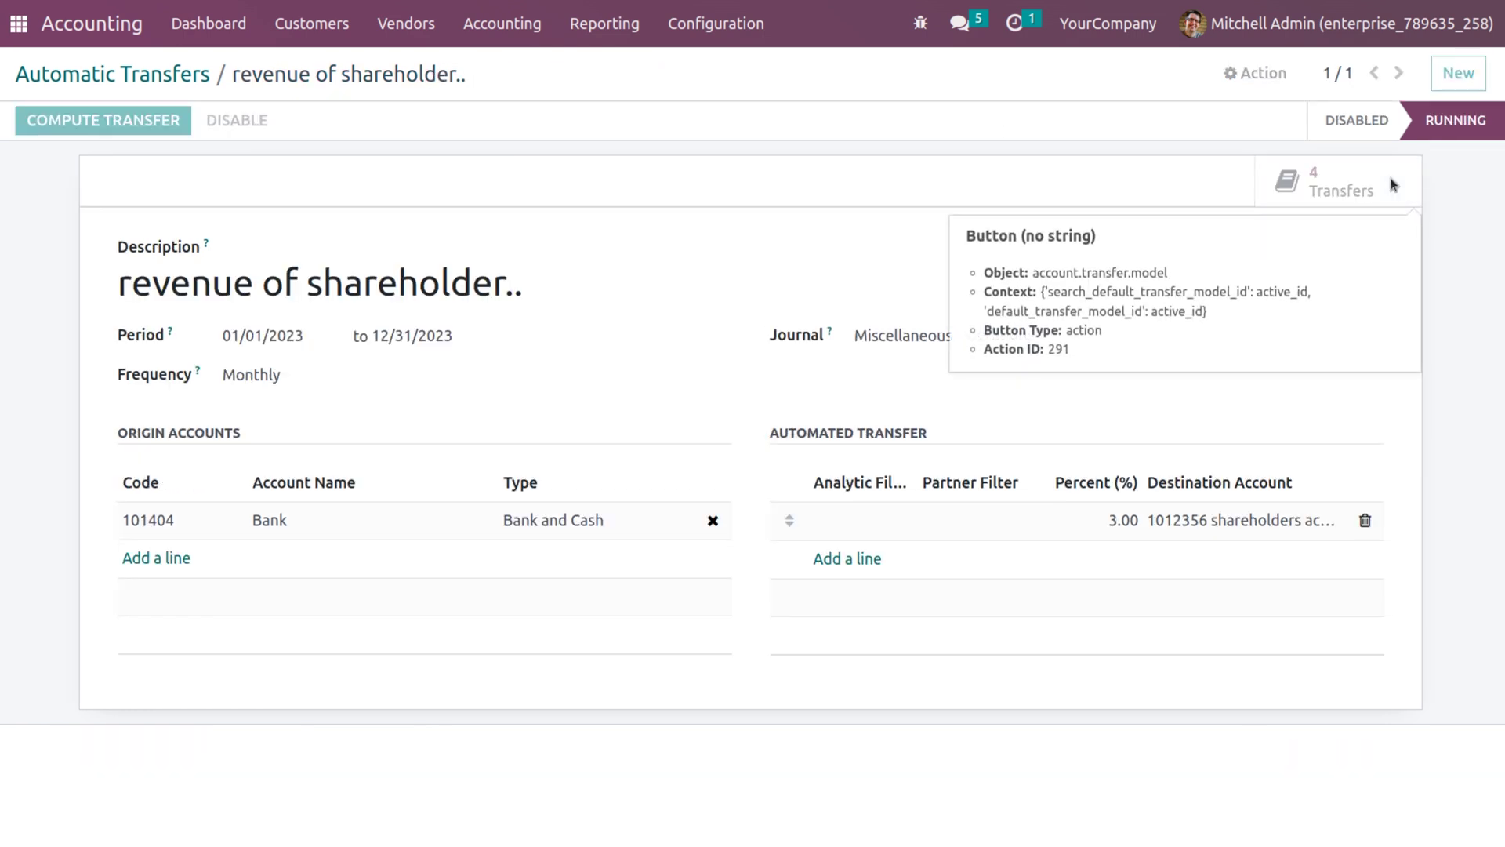
click(1293, 292)
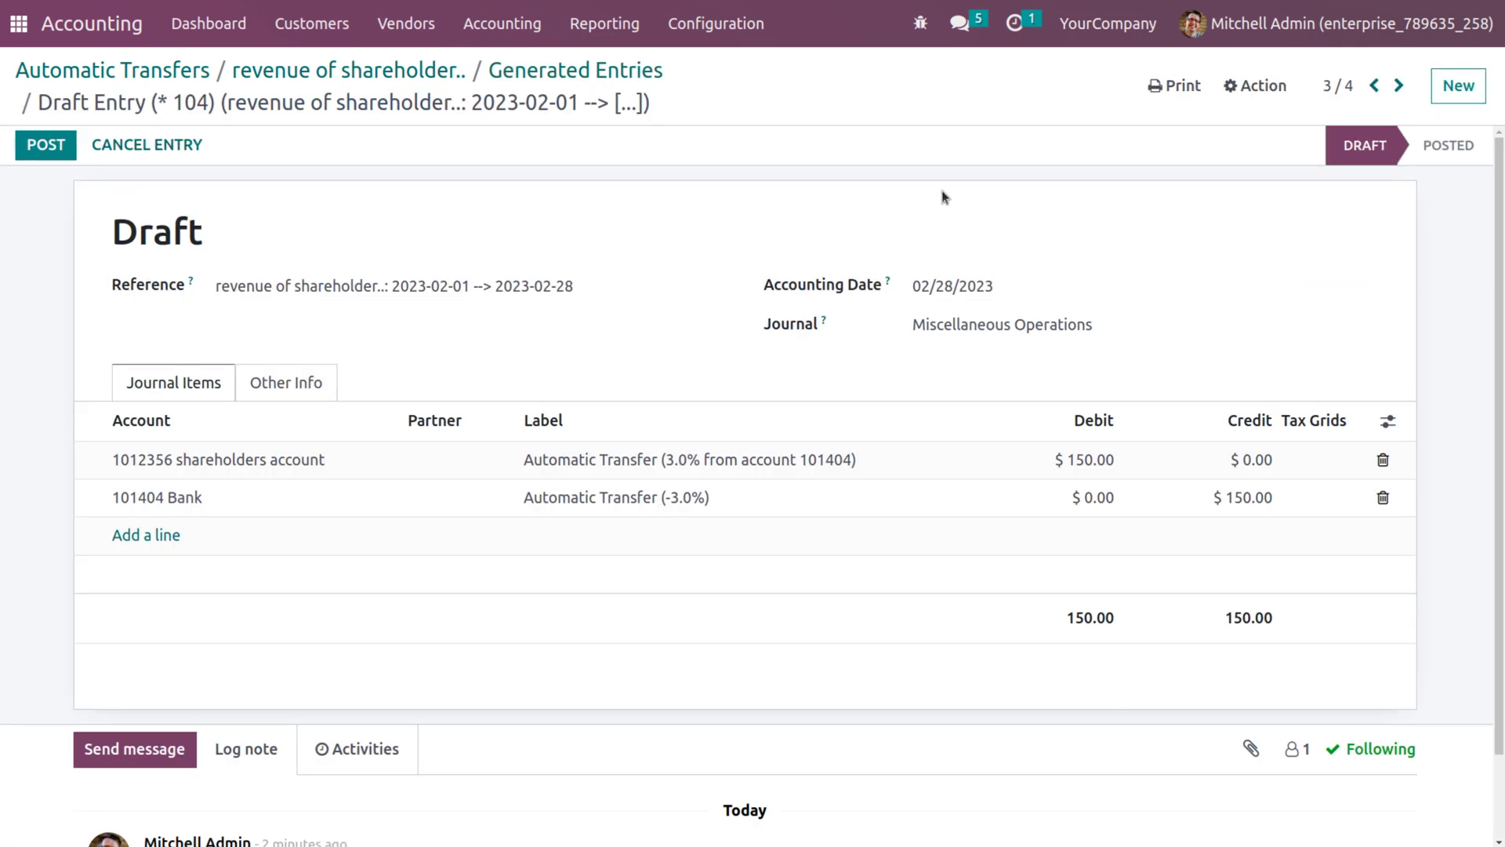
click(46, 149)
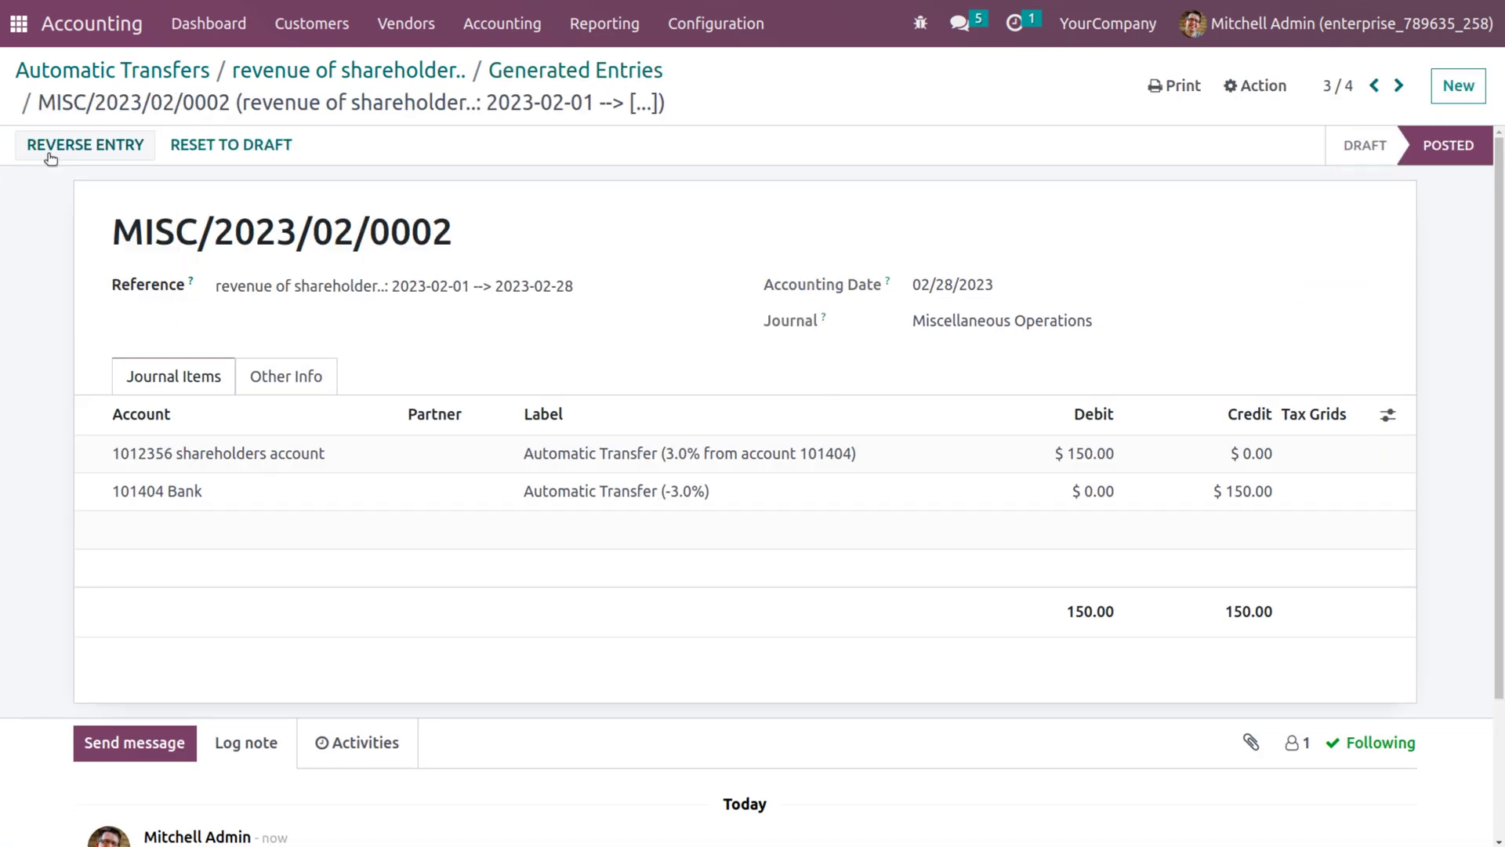
click(372, 72)
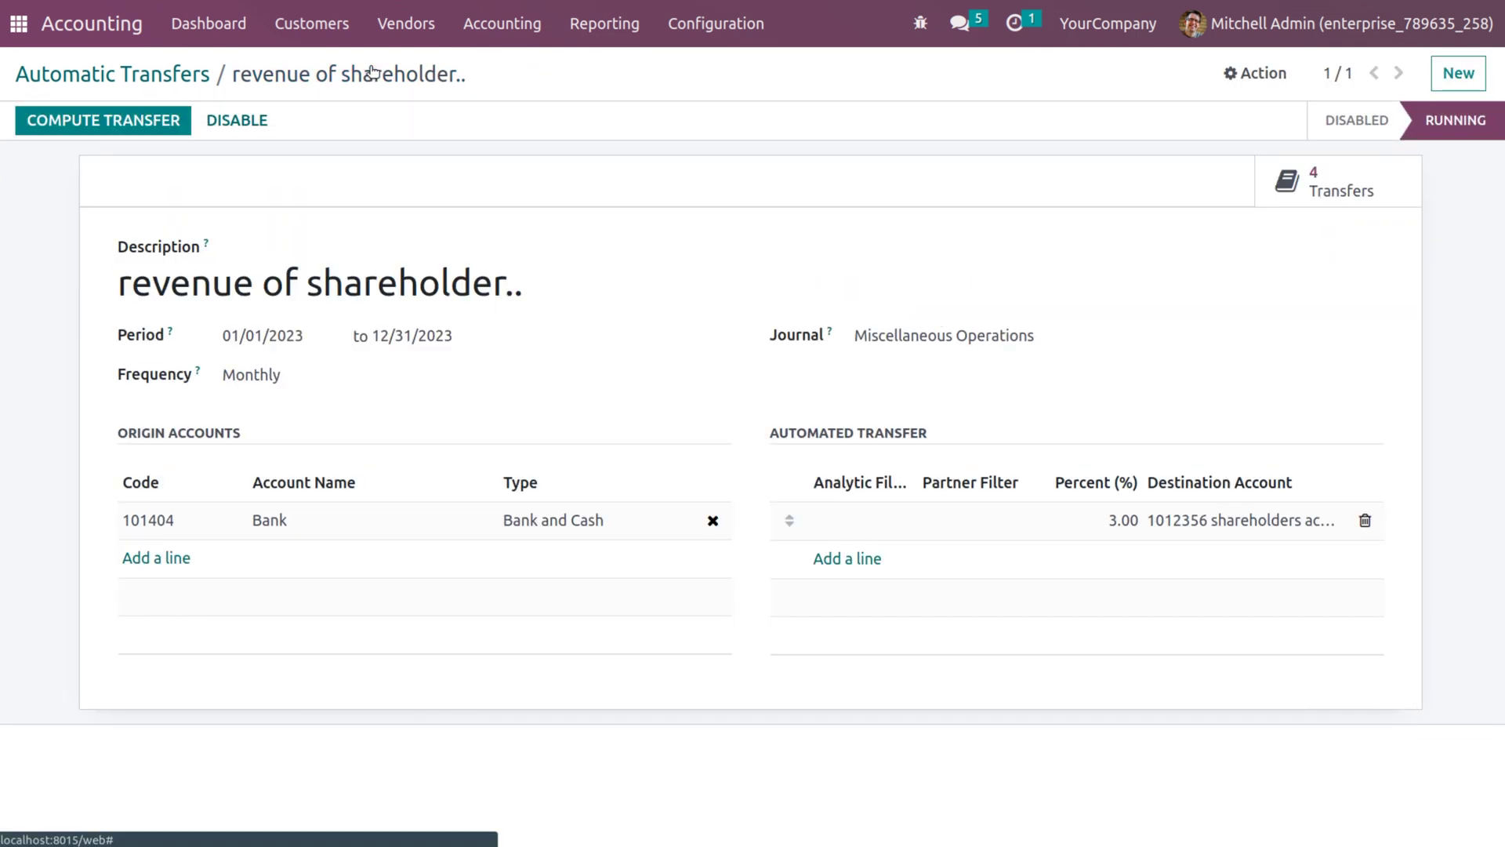
- Post the March and April 2023 transfer entries, April as MISC/2023/04/0003
click(1305, 181)
click(1090, 261)
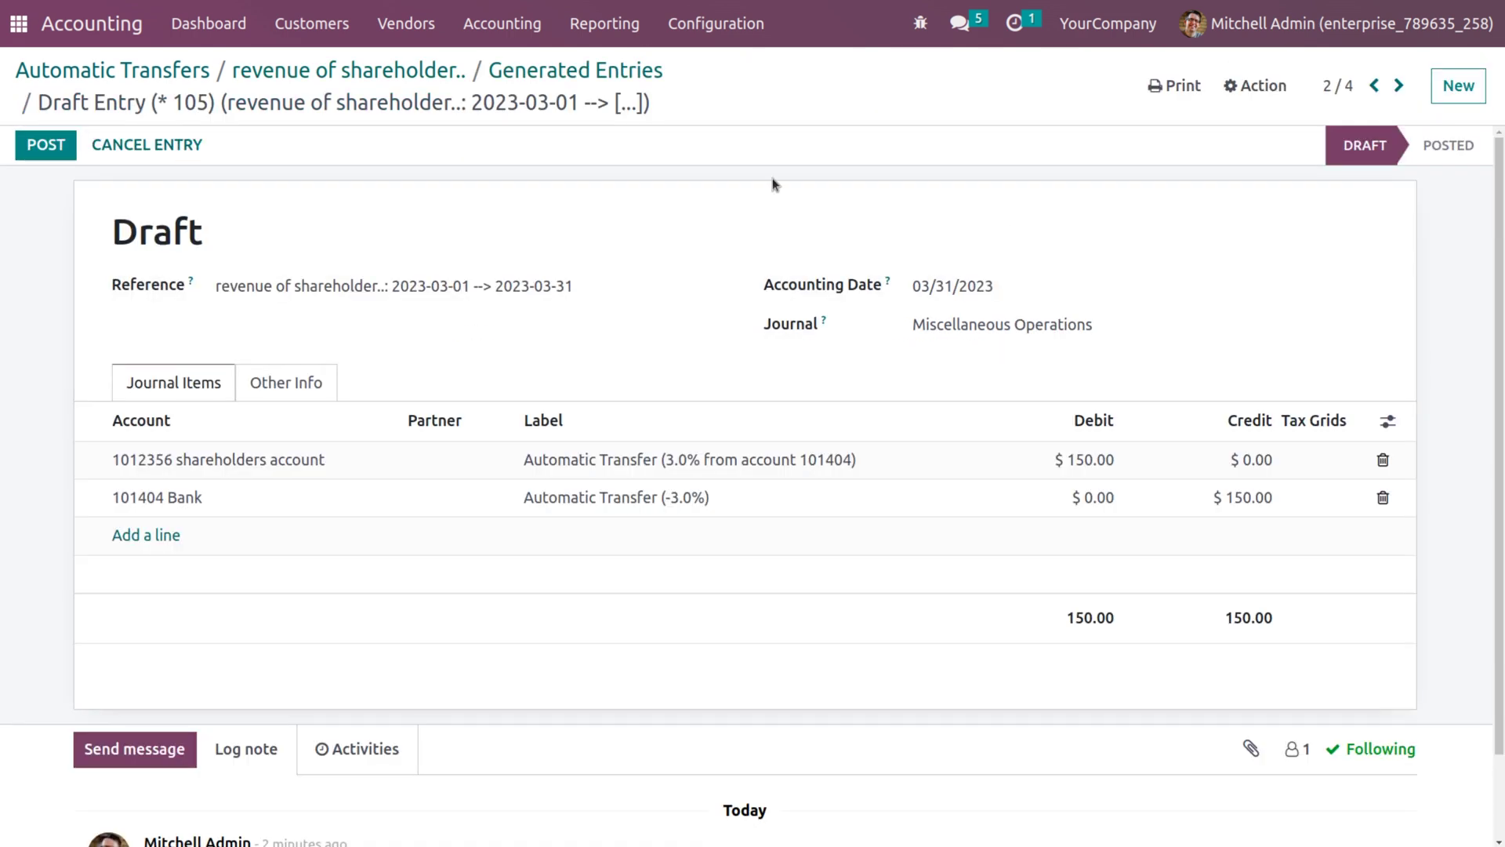
click(47, 143)
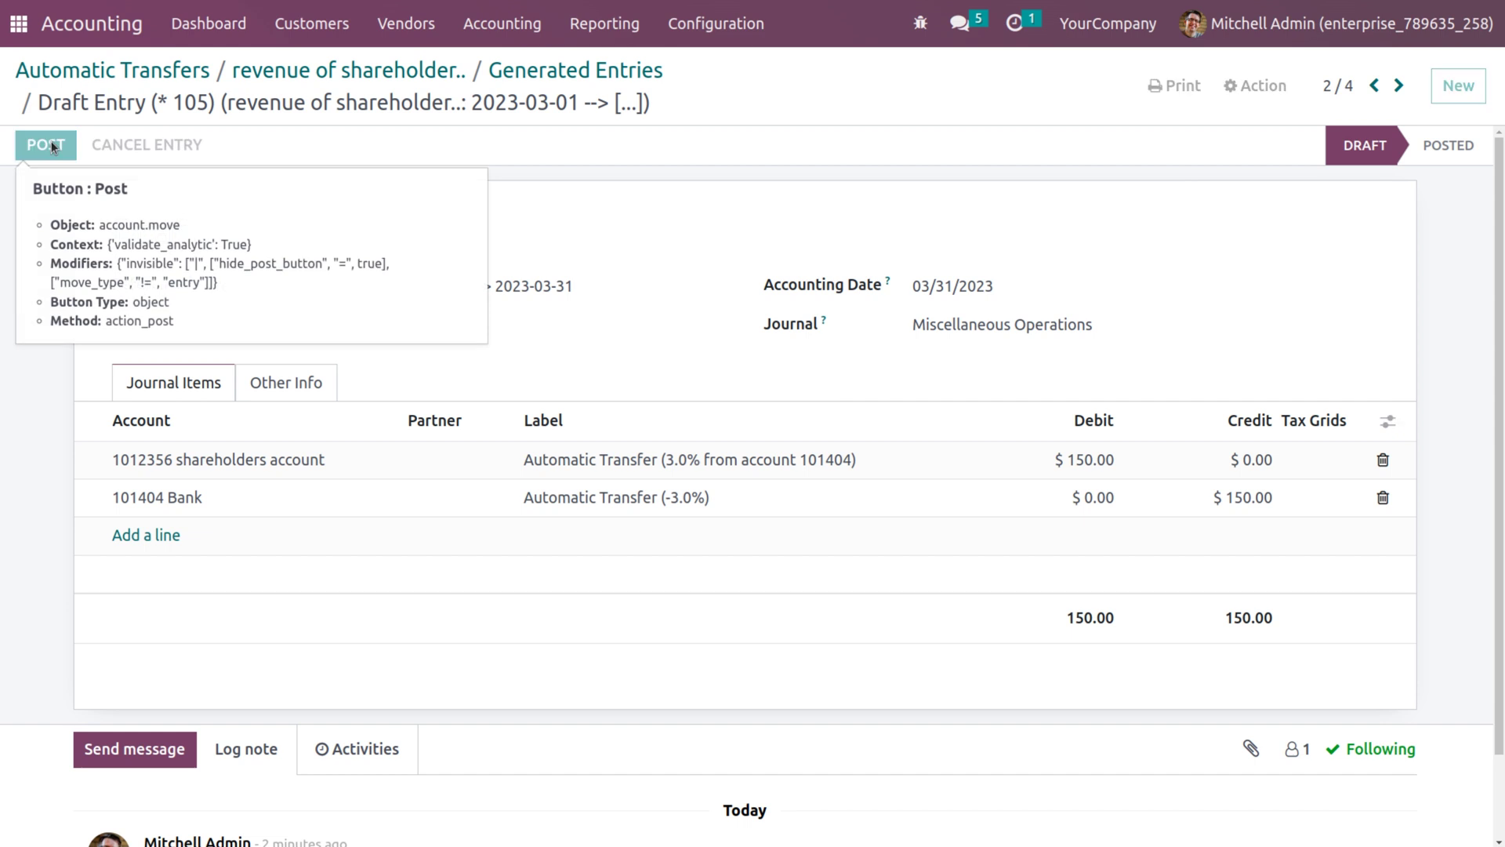
click(349, 71)
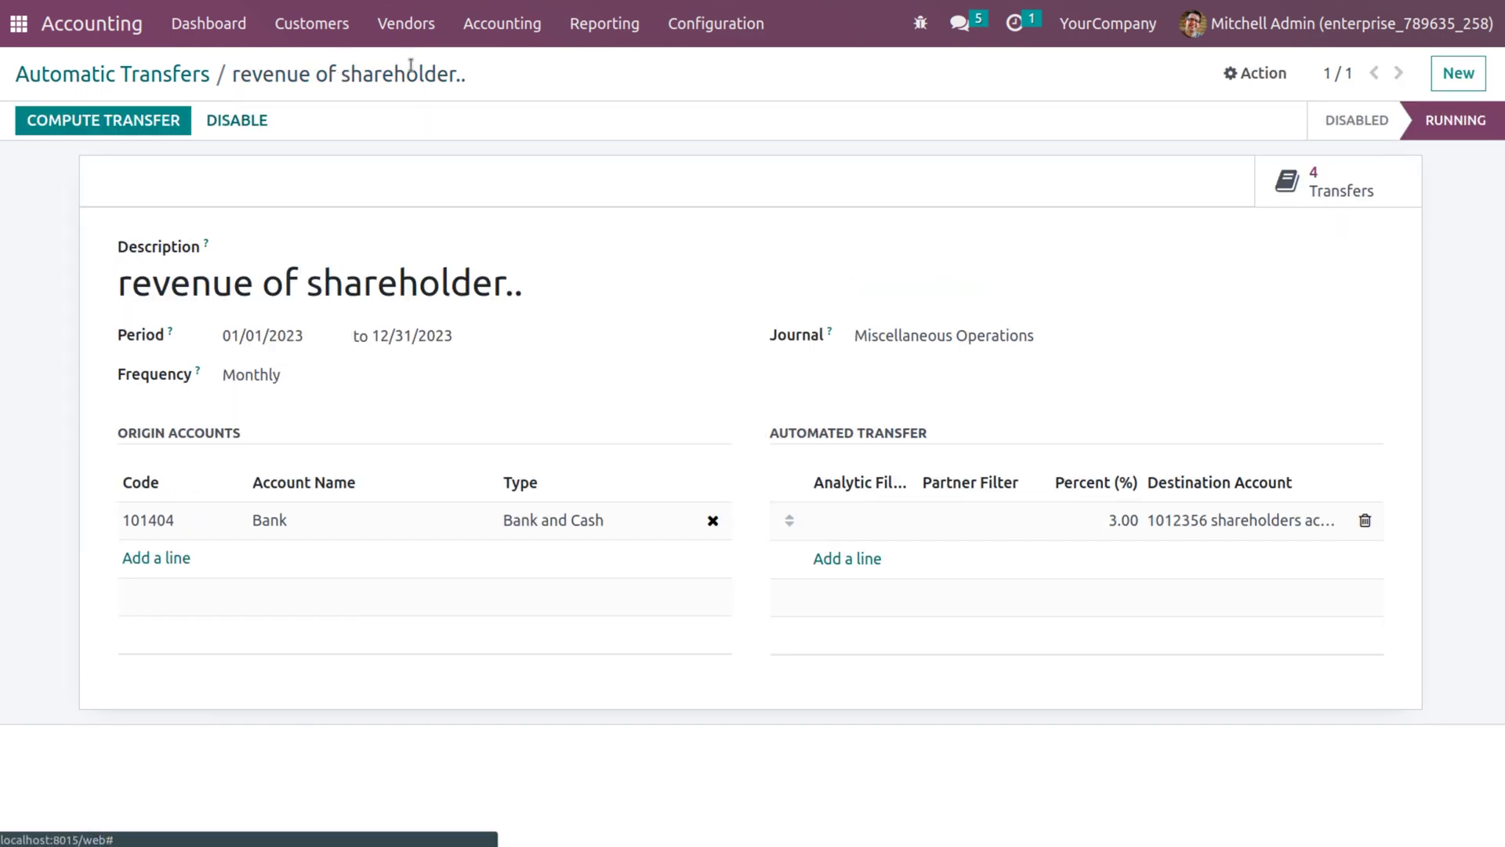
click(1313, 180)
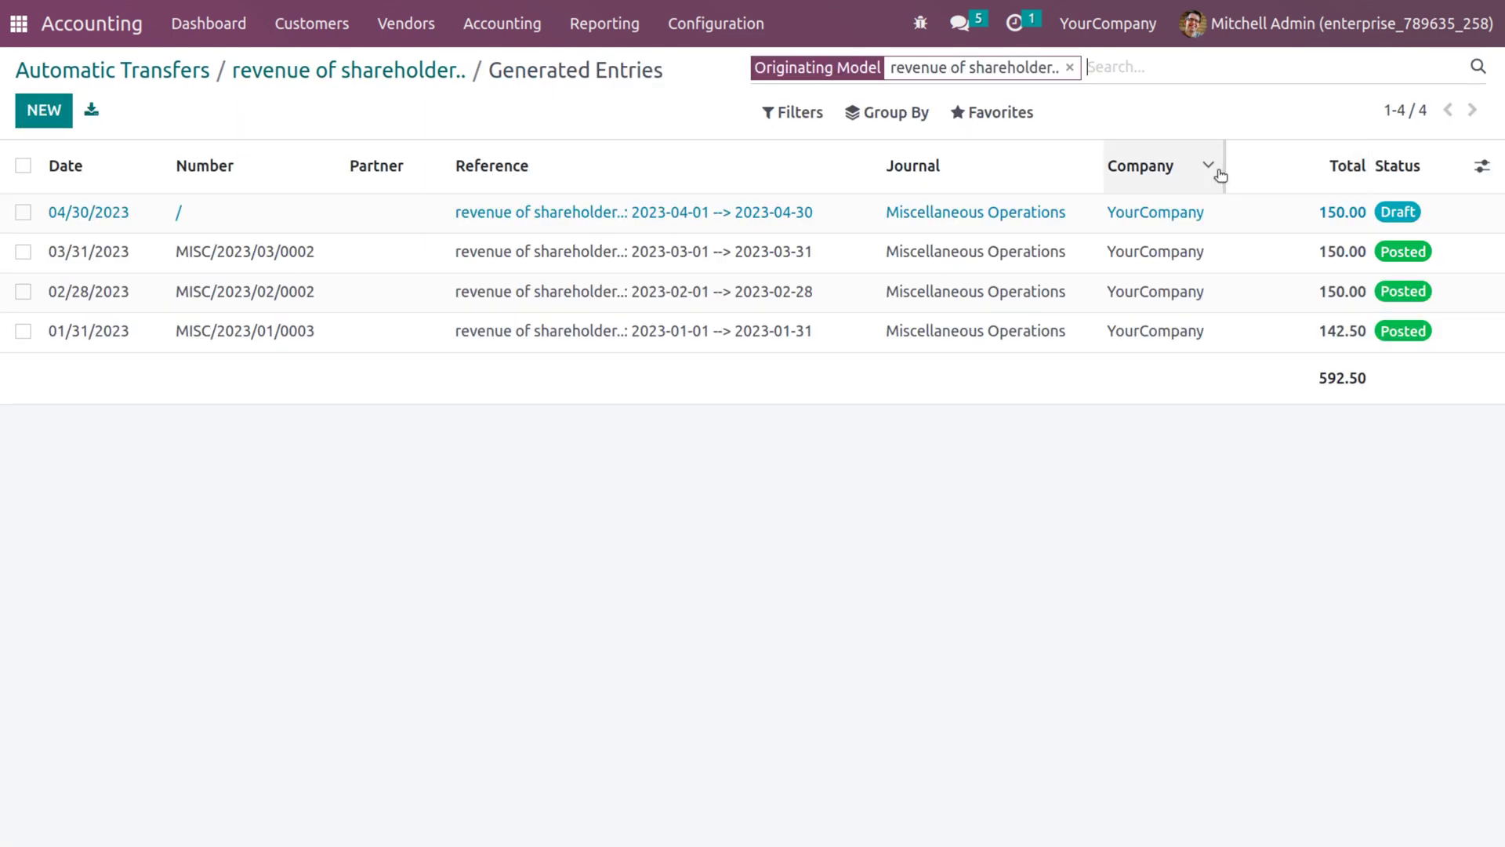
click(1243, 210)
click(44, 152)
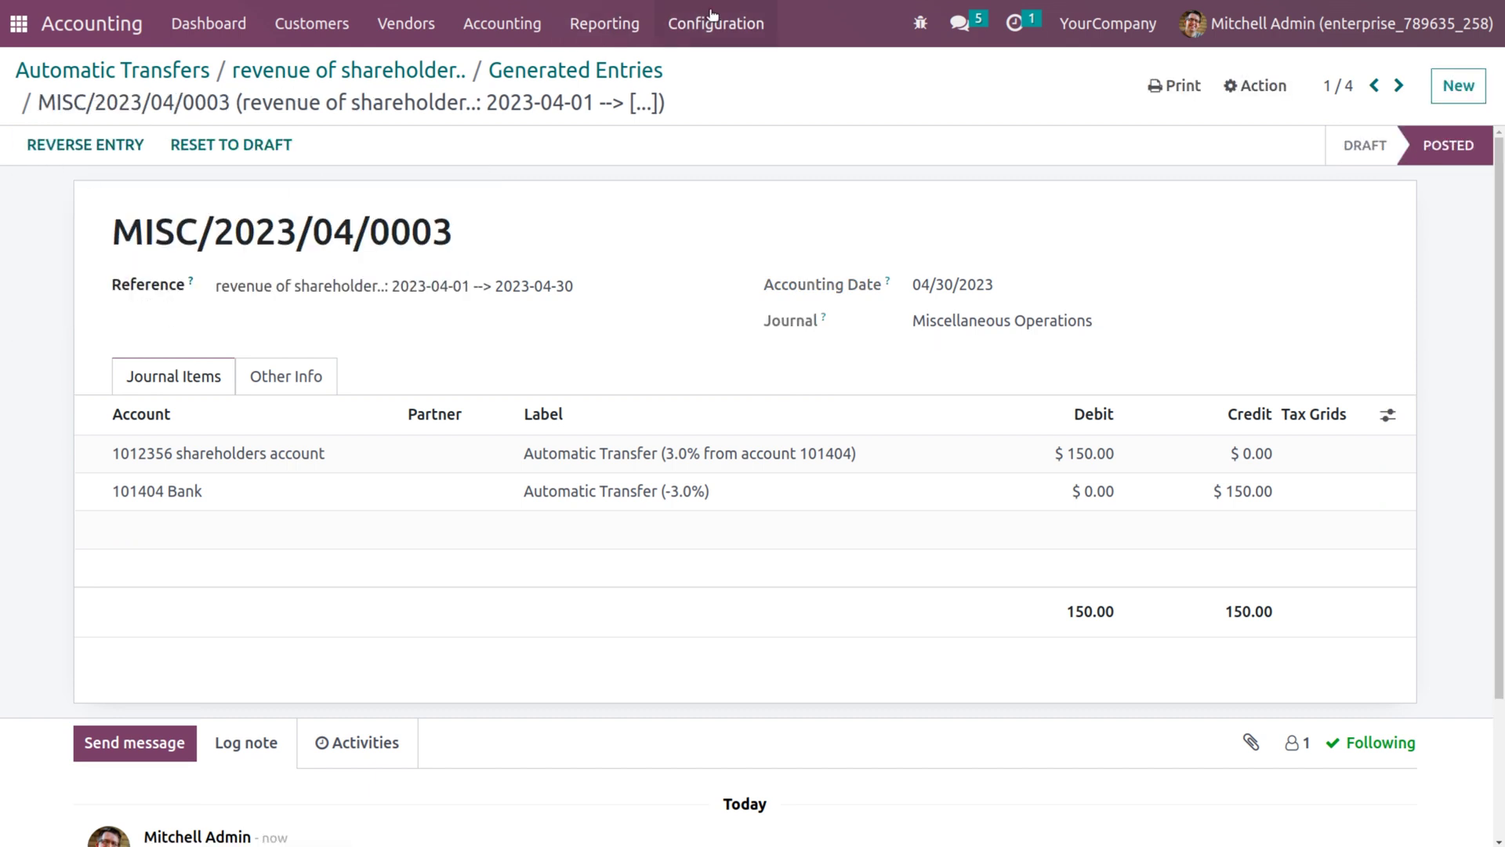
click(713, 17)
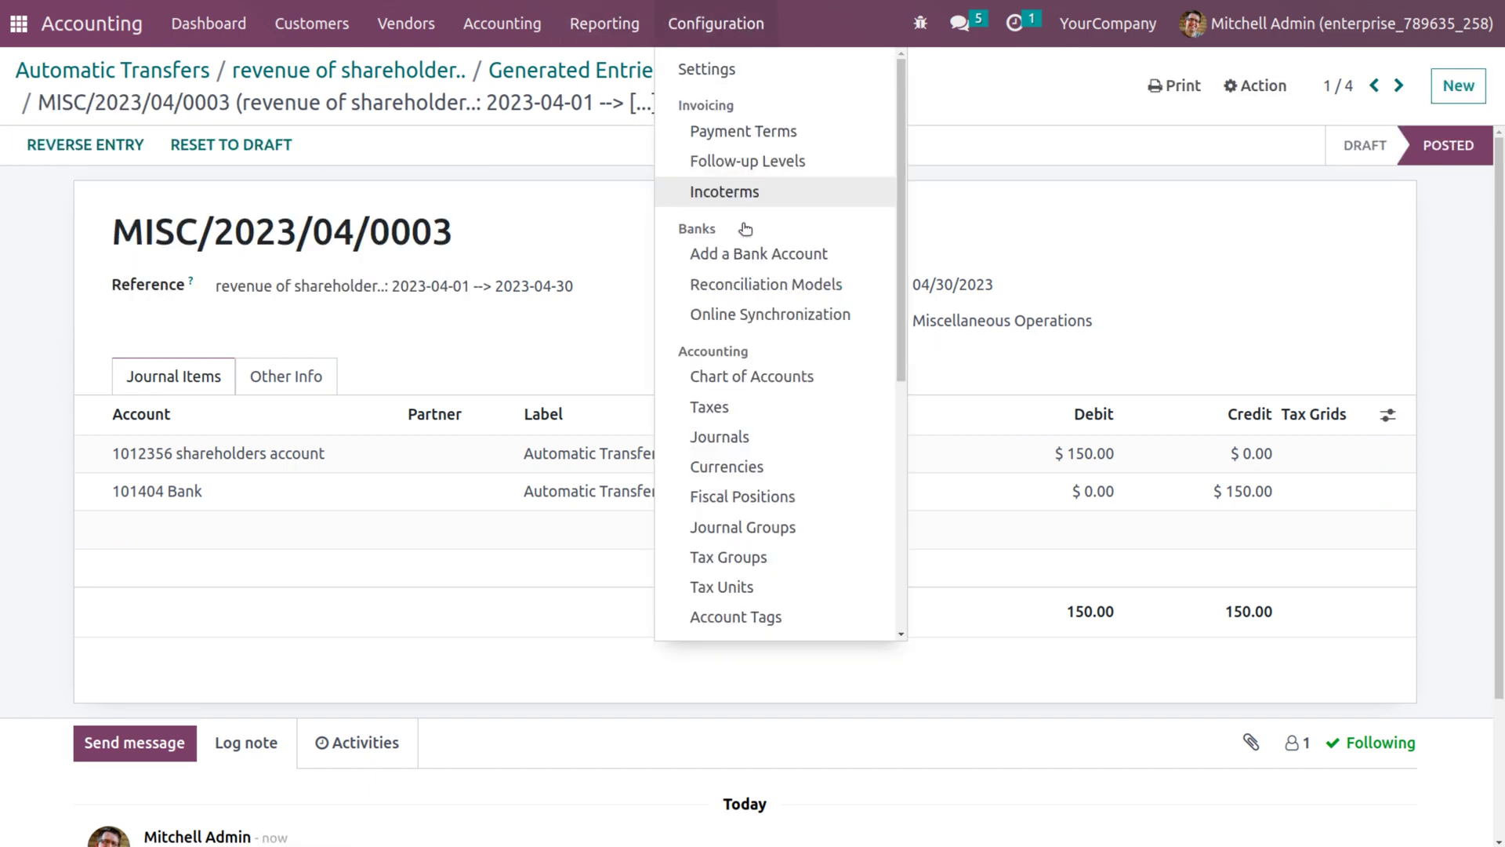
- Open 1012356 shareholders account from the Chart of Accounts to confirm its 842.50 balance
click(748, 398)
click(682, 31)
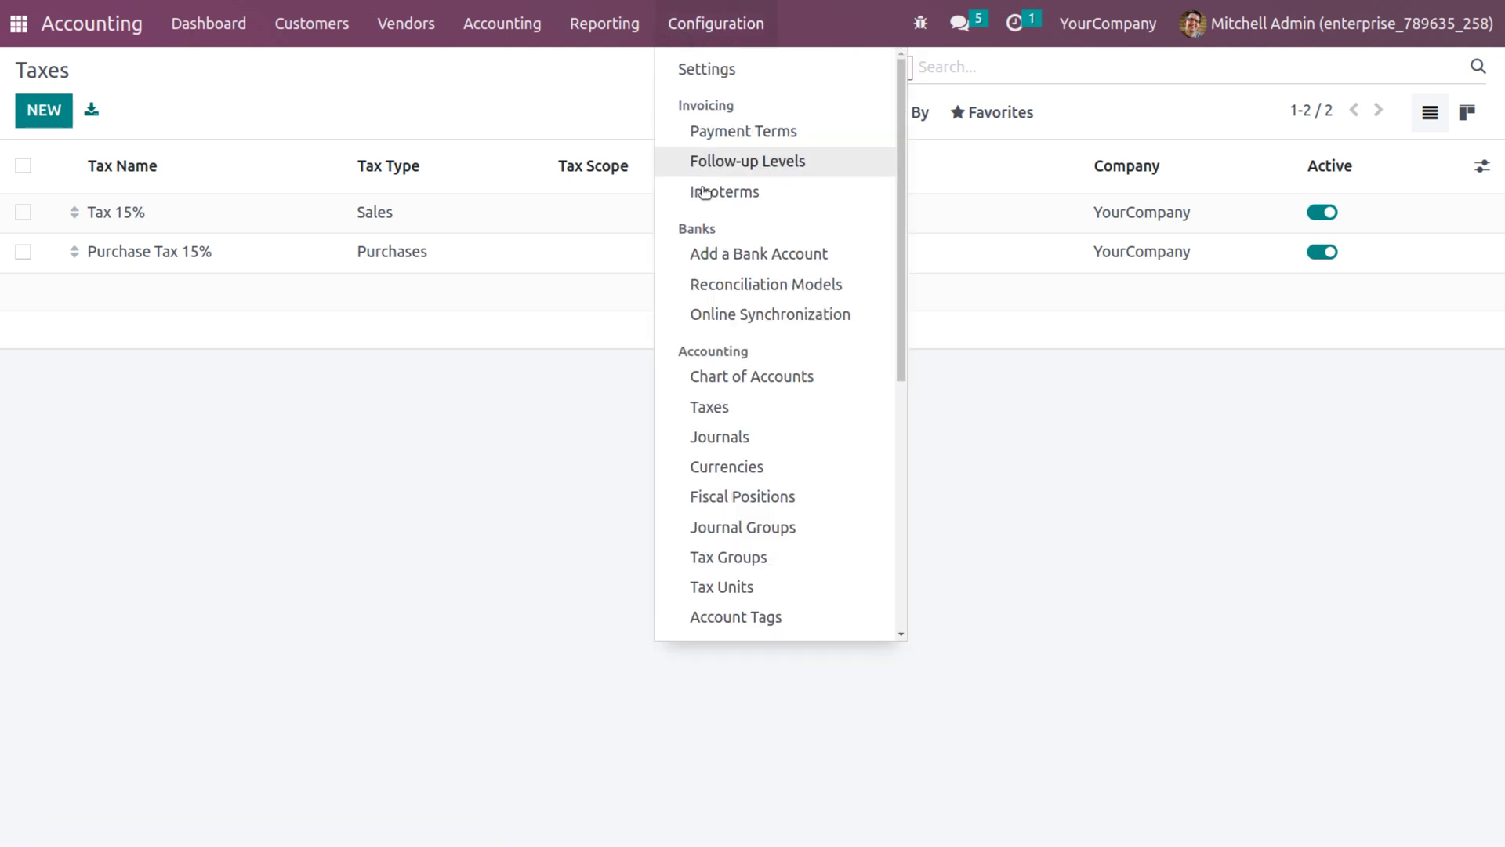
click(722, 376)
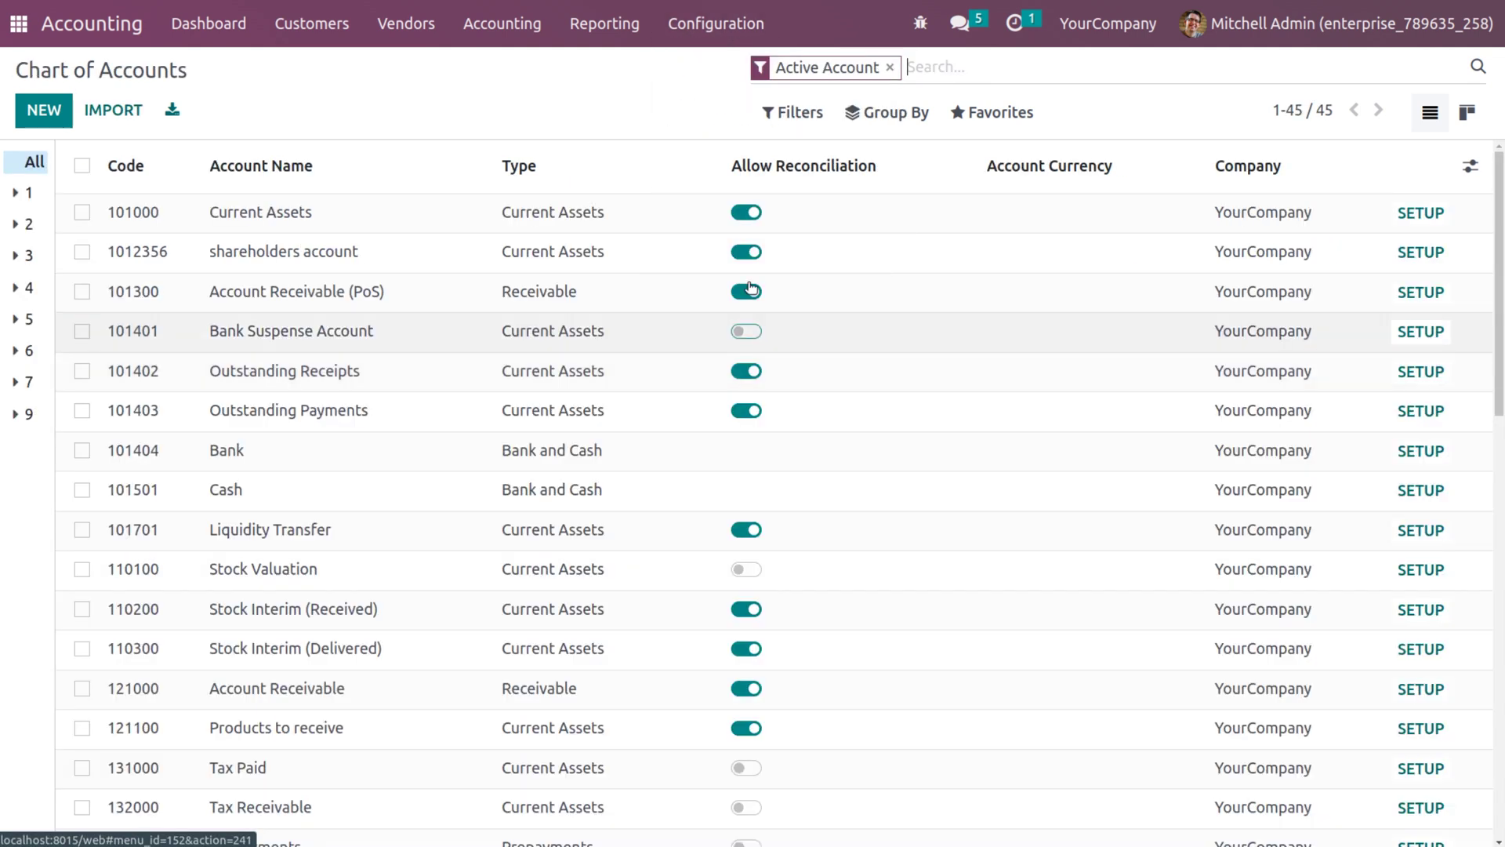
click(890, 68)
text(share)
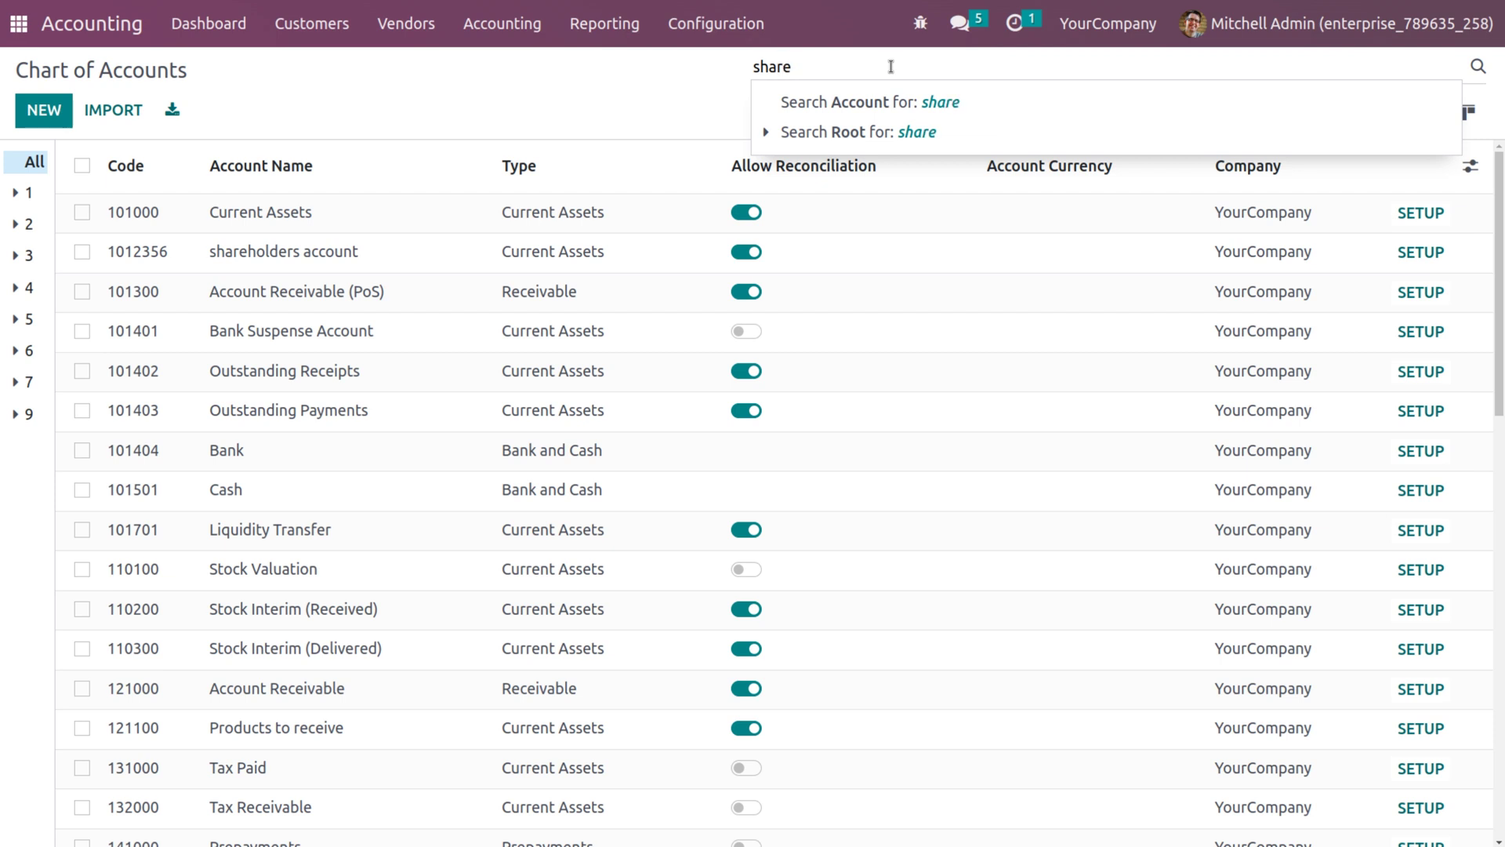
key(Return)
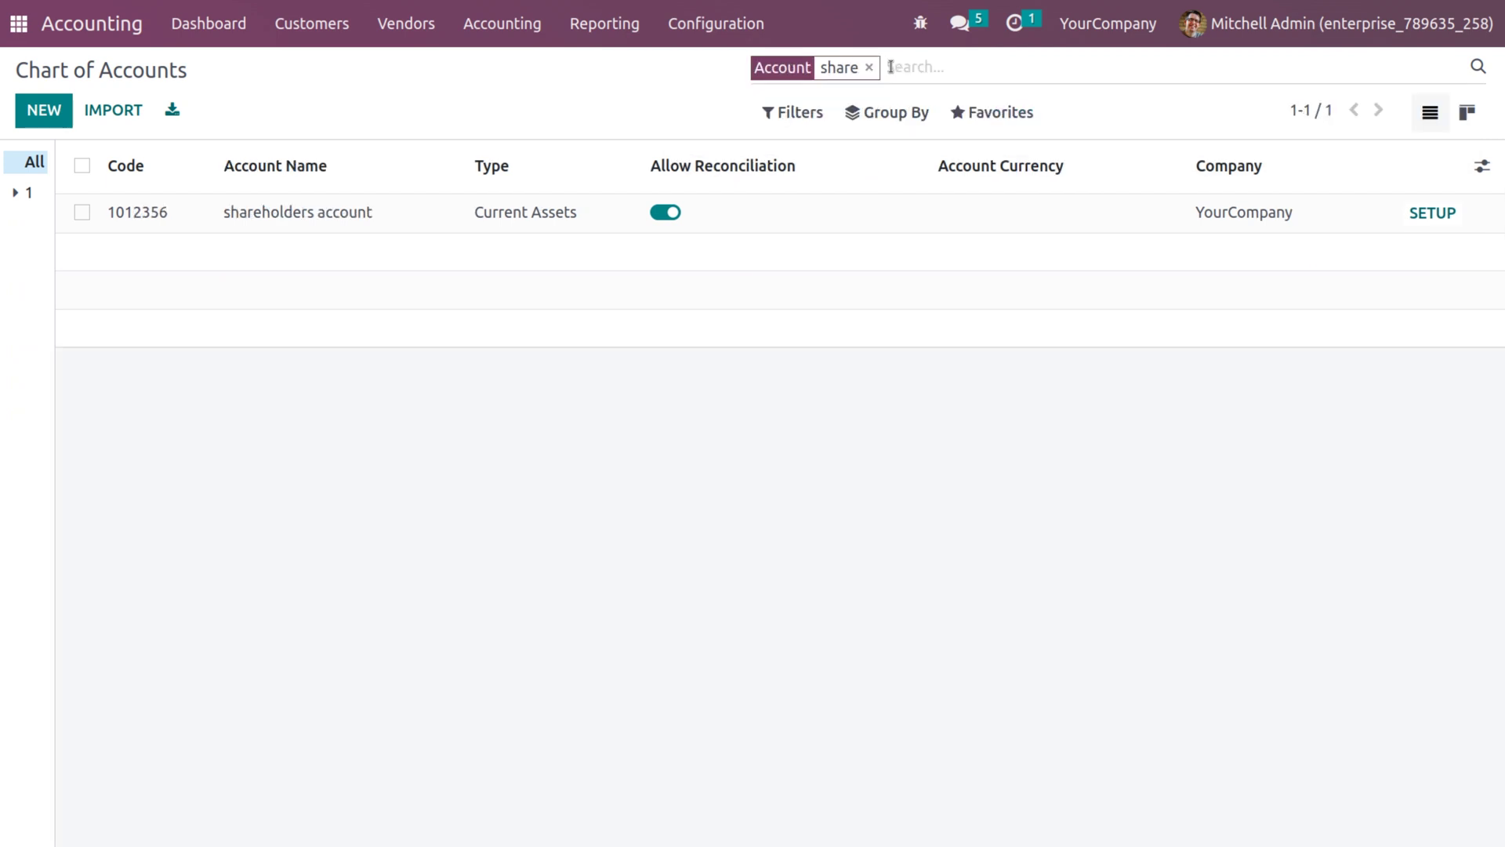
click(1432, 213)
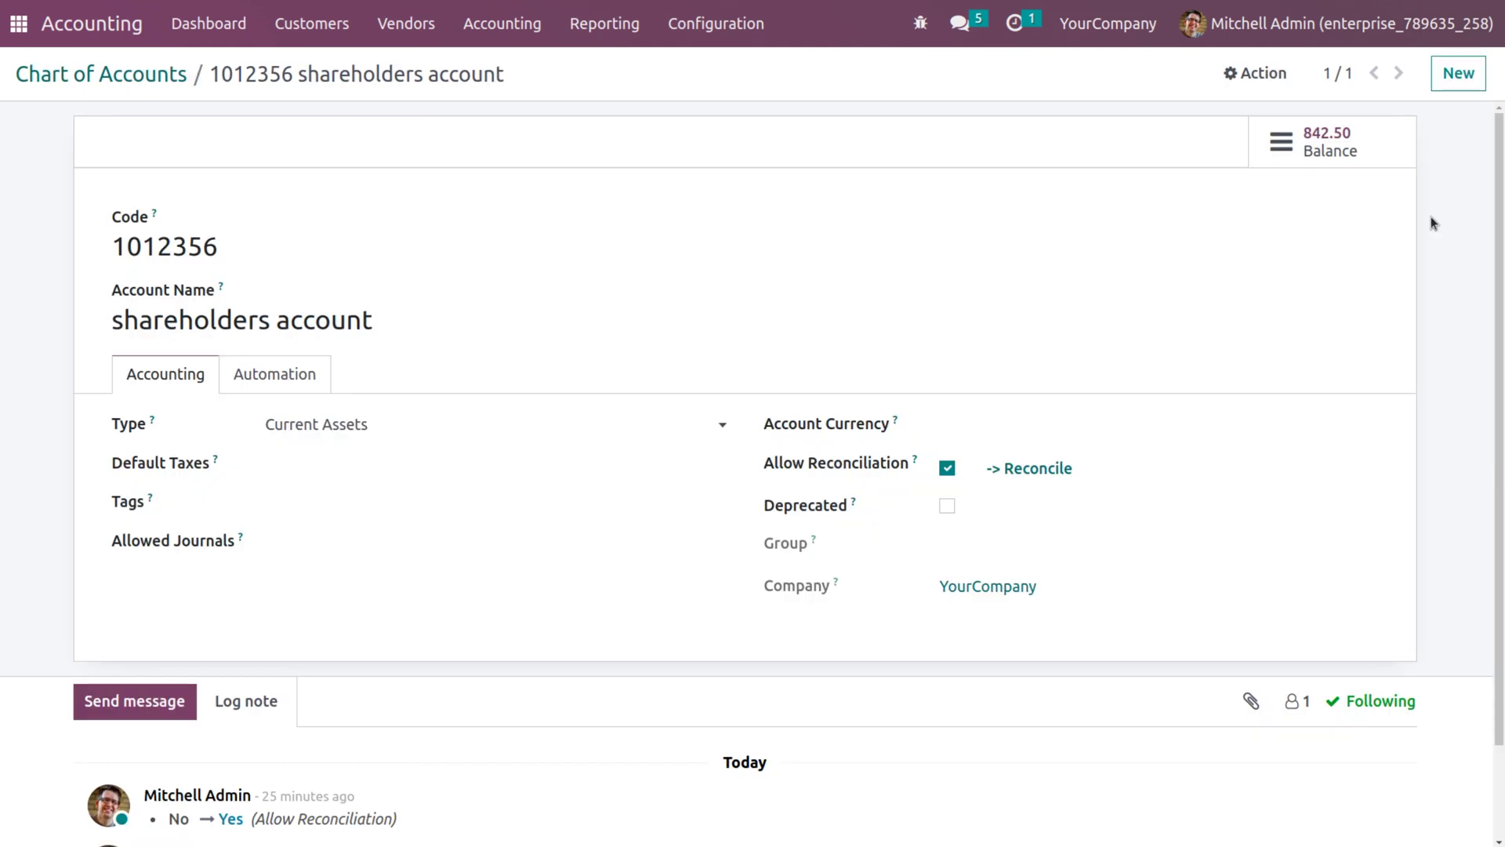